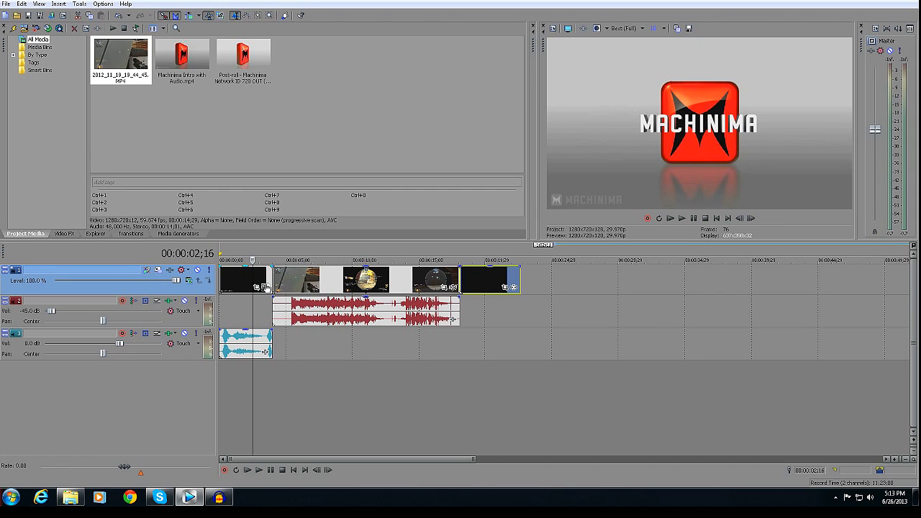
# Set the Machinima intro video clip's properties to Disable resample and turn on Reduce interlace flicker
pyautogui.rightClick(247, 280)
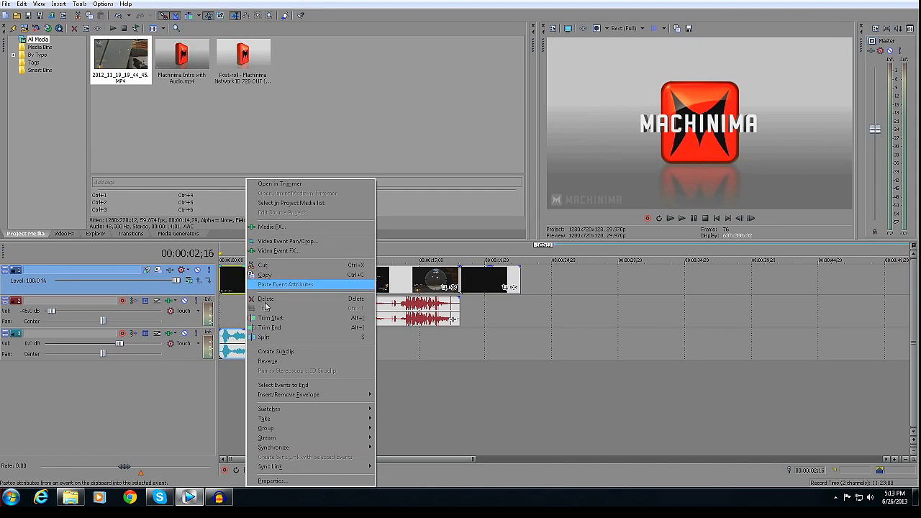
pyautogui.click(276, 481)
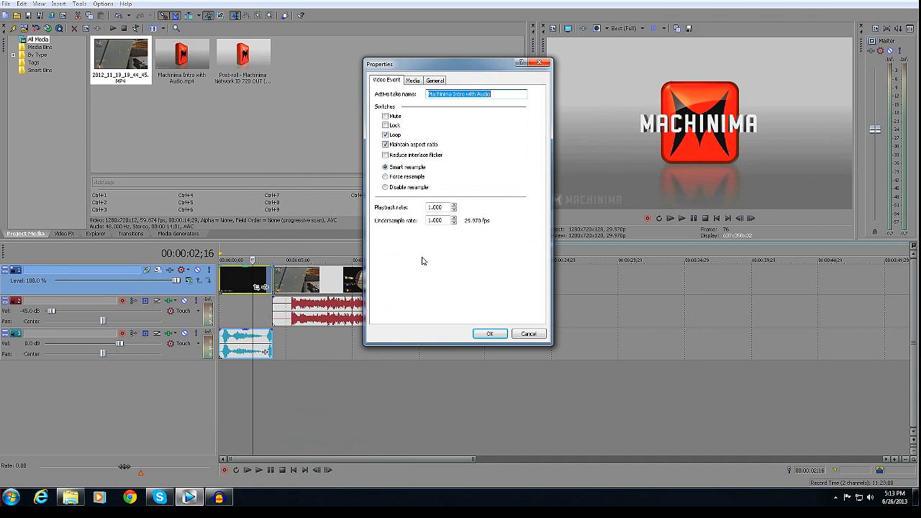
pyautogui.click(412, 188)
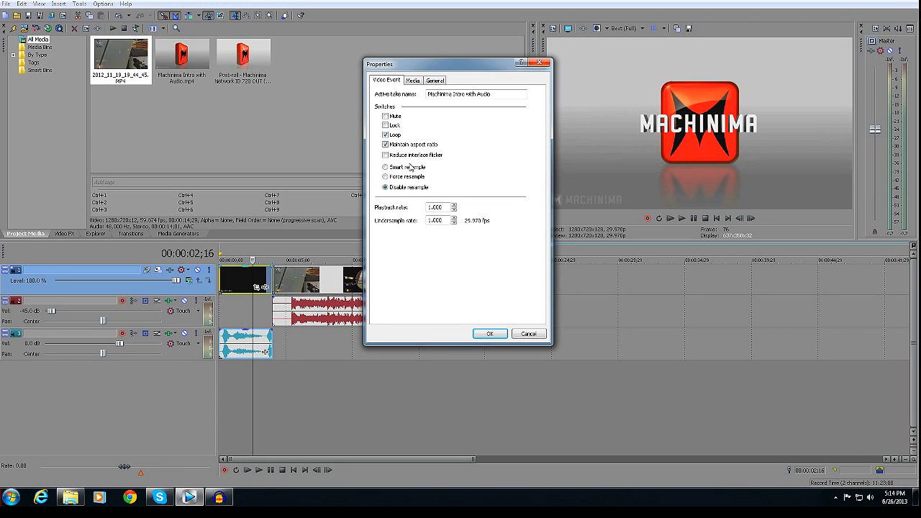
pyautogui.click(423, 158)
pyautogui.click(491, 335)
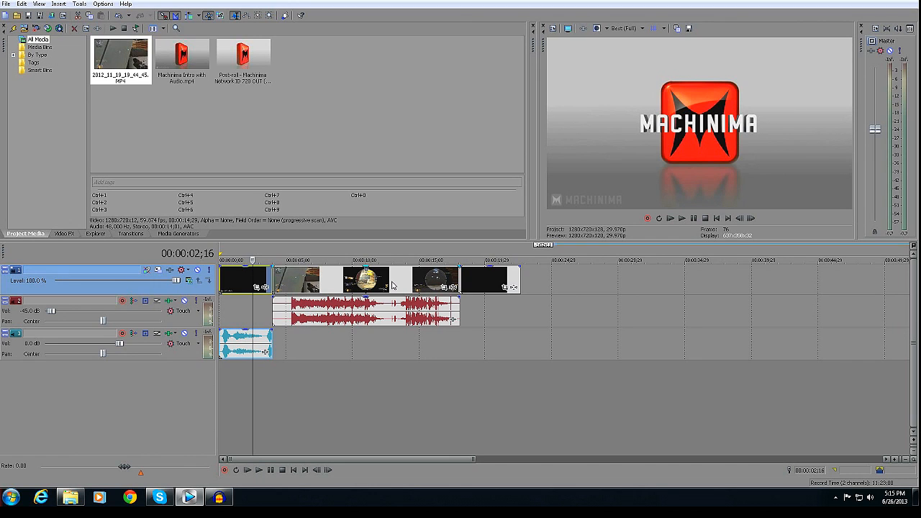
# Set the gameplay video clip's properties to Disable resample and turn on Reduce interlace flicker
pyautogui.rightClick(384, 285)
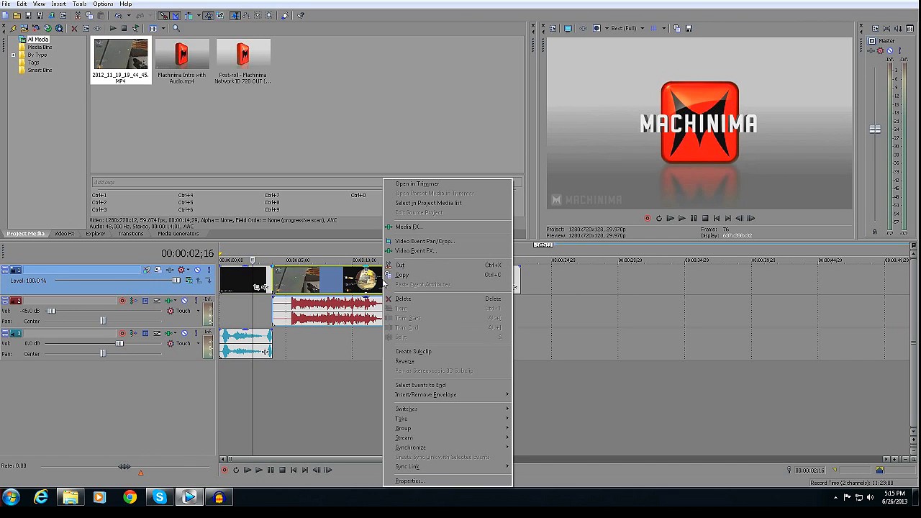
pyautogui.click(423, 480)
pyautogui.click(413, 188)
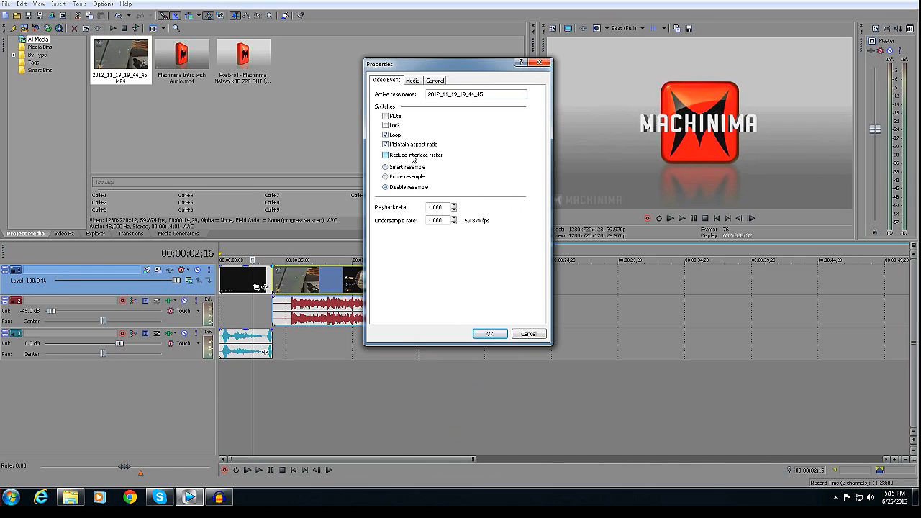
pyautogui.click(491, 334)
# With the playhead at 00:00:15;21, switch the gameplay clip to Smart resample and turn off Reduce interlace flicker to compare the preview
pyautogui.click(429, 278)
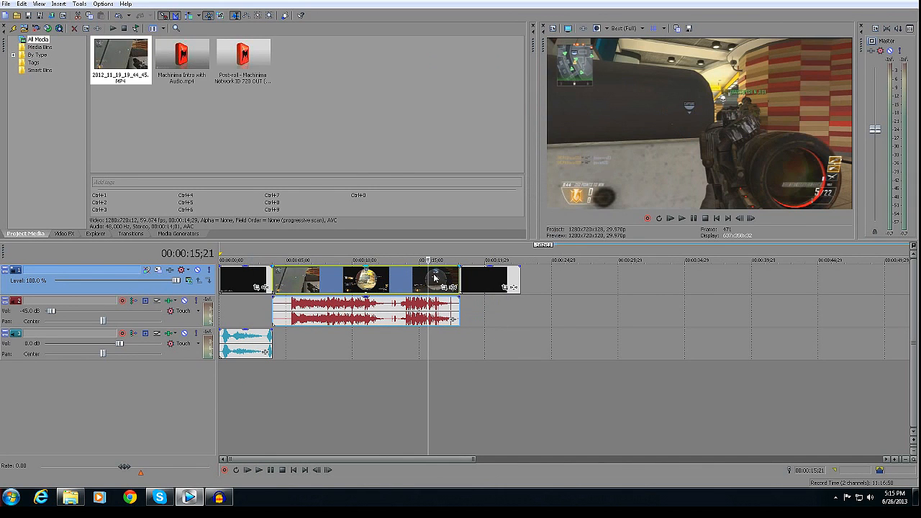
pyautogui.rightClick(435, 278)
pyautogui.click(484, 480)
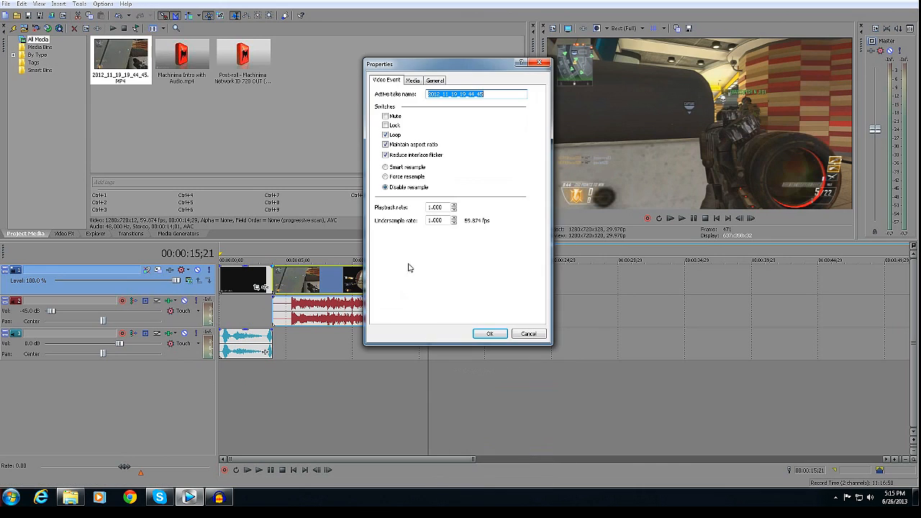
pyautogui.click(407, 188)
pyautogui.click(420, 155)
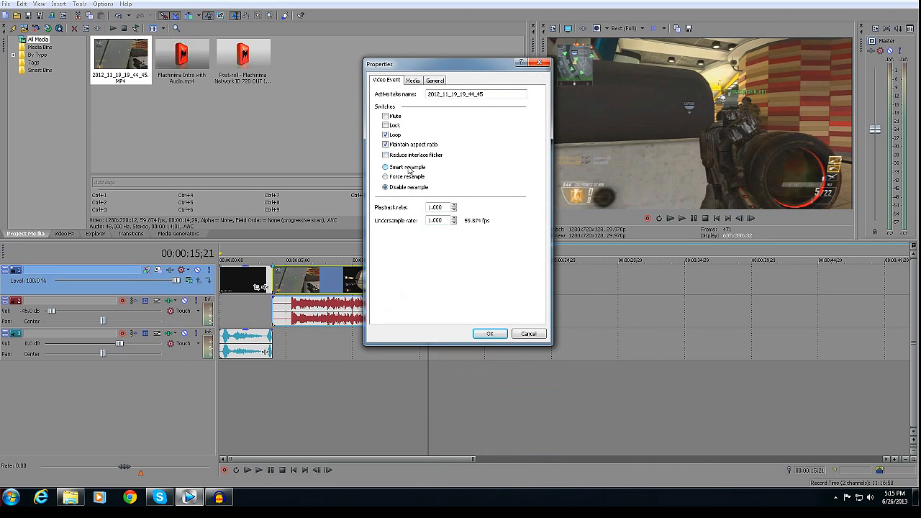
pyautogui.click(489, 334)
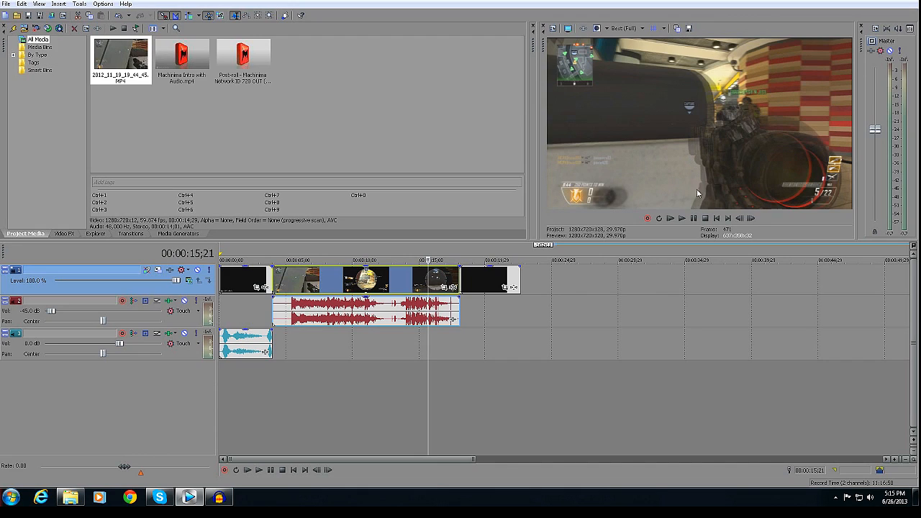
# Return the gameplay clip to Disable resample with Reduce interlace flicker turned on
pyautogui.rightClick(432, 278)
pyautogui.click(466, 481)
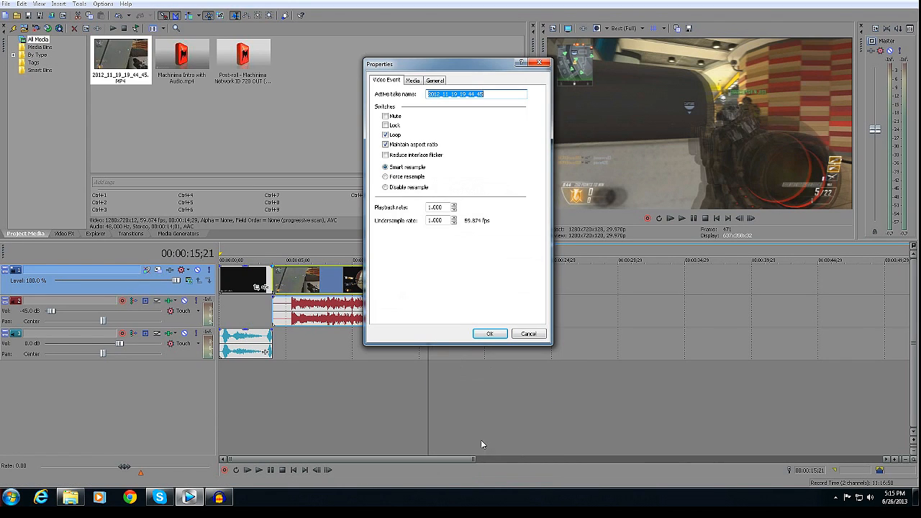
pyautogui.click(438, 156)
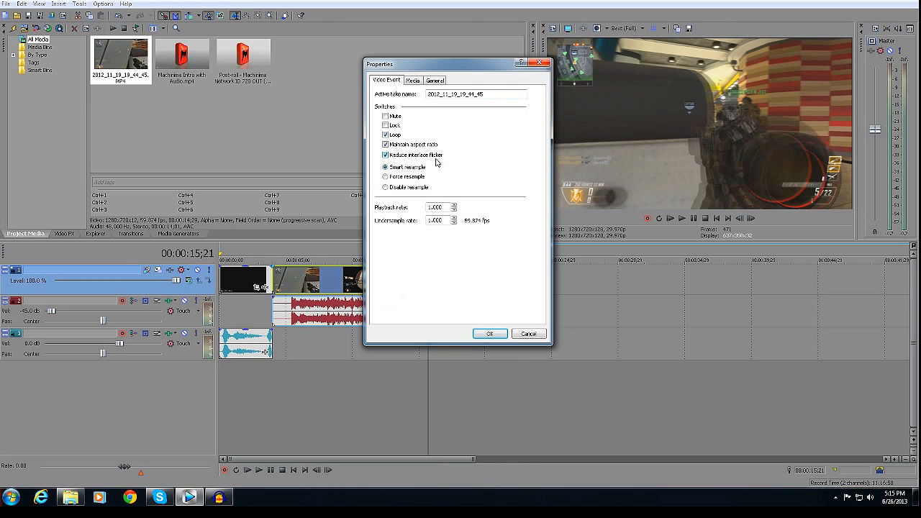
pyautogui.click(491, 333)
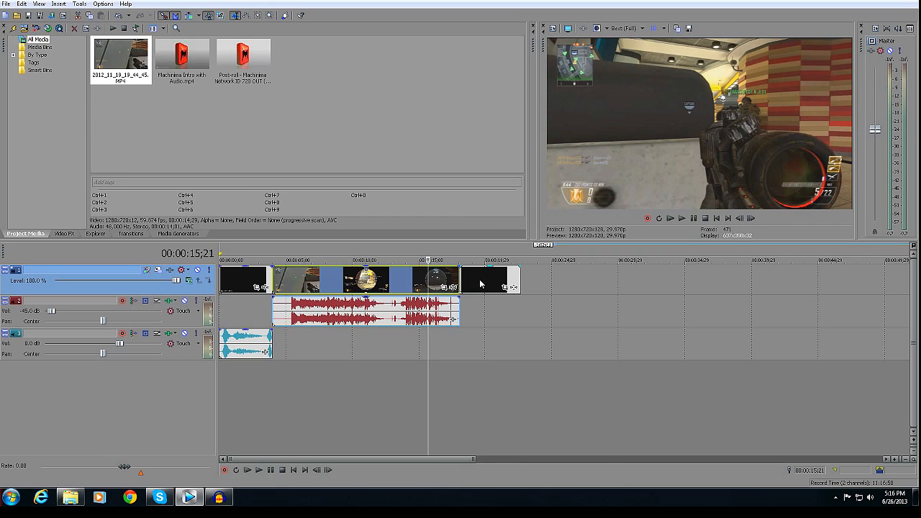
# Turn on Reduce interlace flicker and choose Disable resample for the post-roll clip at the end of the timeline
pyautogui.rightClick(480, 285)
pyautogui.click(506, 480)
pyautogui.click(423, 155)
pyautogui.click(418, 189)
pyautogui.click(488, 335)
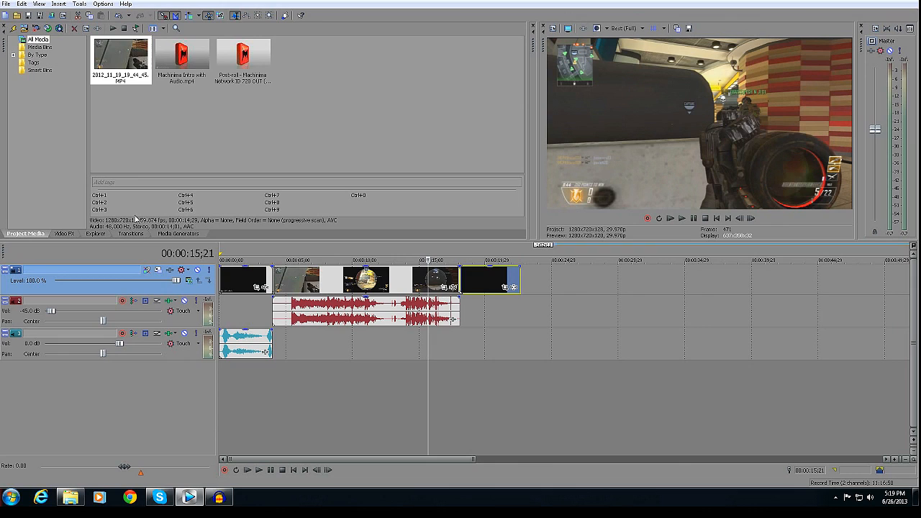
# Open the project's video properties and set the frame size to 1920 wide by 1080 high
pyautogui.click(64, 15)
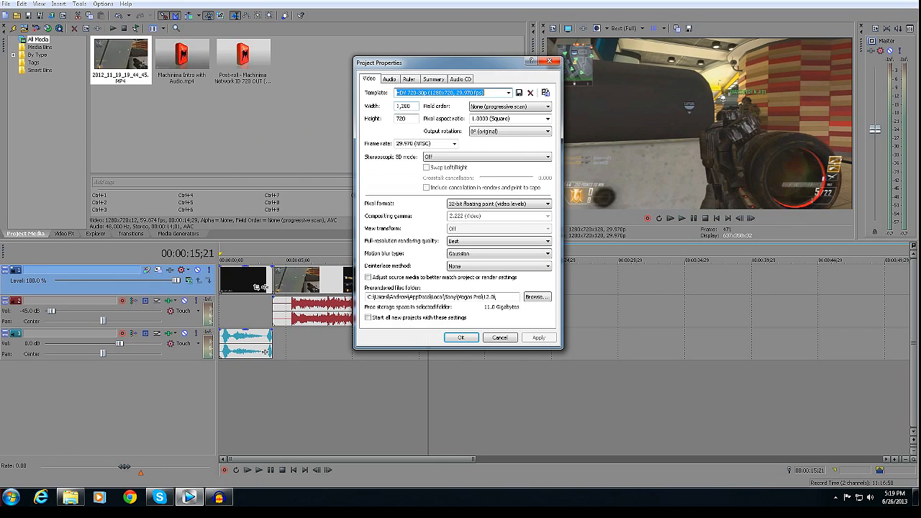
pyautogui.press('Tab')
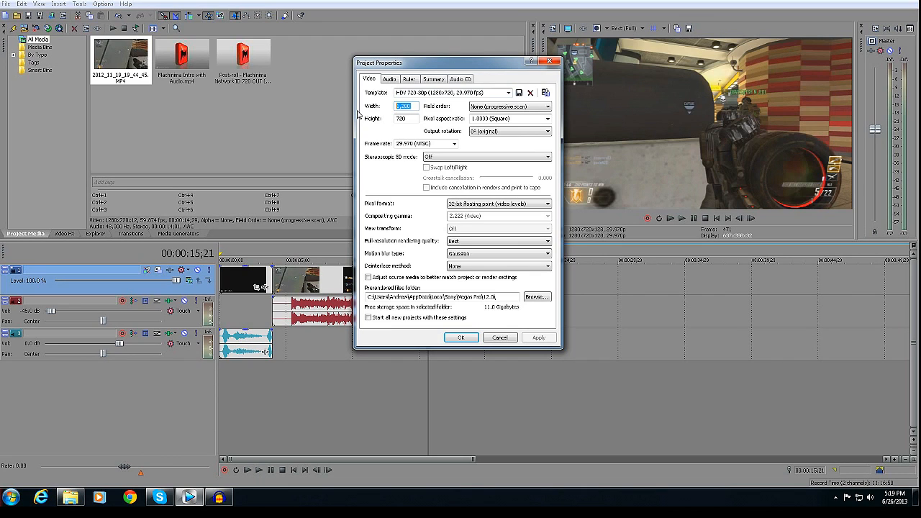
pyautogui.write('1,')
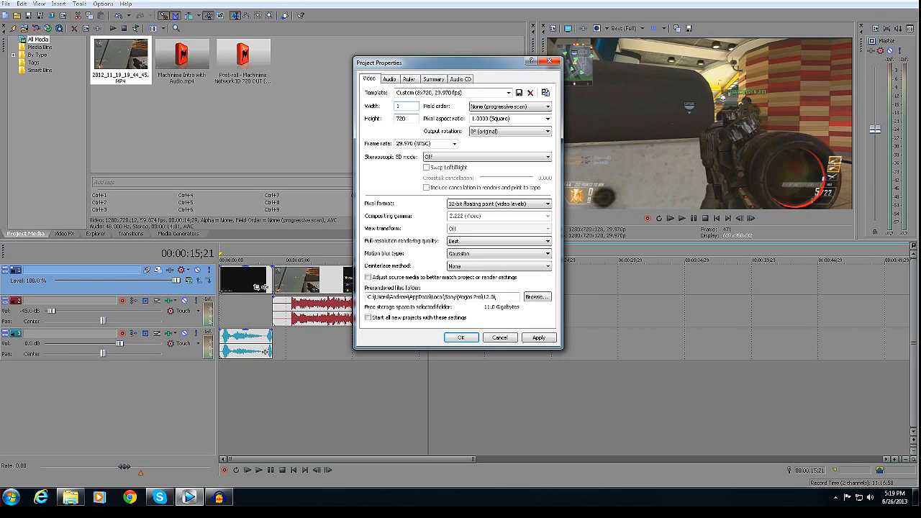
pyautogui.write('920')
pyautogui.doubleClick(401, 118)
pyautogui.write('1080')
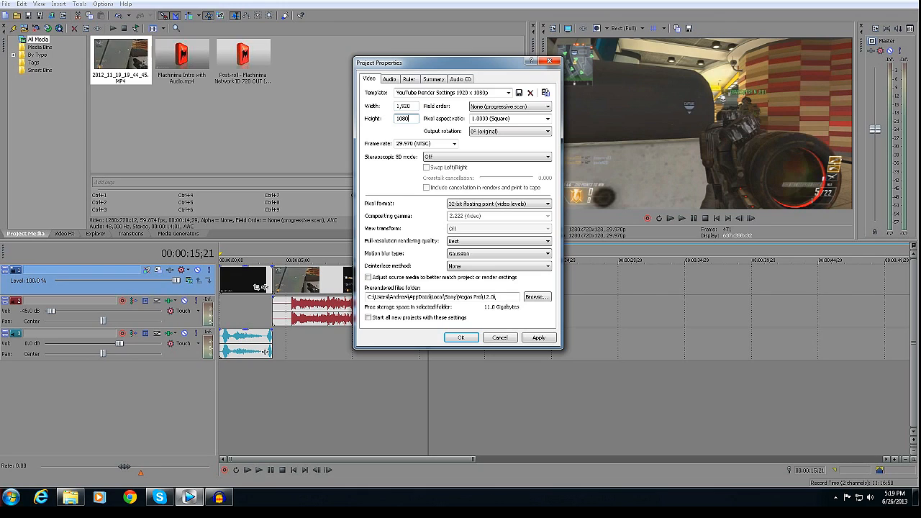
# Set the project frame size to 1280 wide by 720 high
pyautogui.moveTo(409, 119); pyautogui.dragTo(378, 123)
pyautogui.write('720')
pyautogui.hotkey('shift', 'Tab')
pyautogui.moveTo(411, 106); pyautogui.dragTo(385, 113)
pyautogui.write('1280')
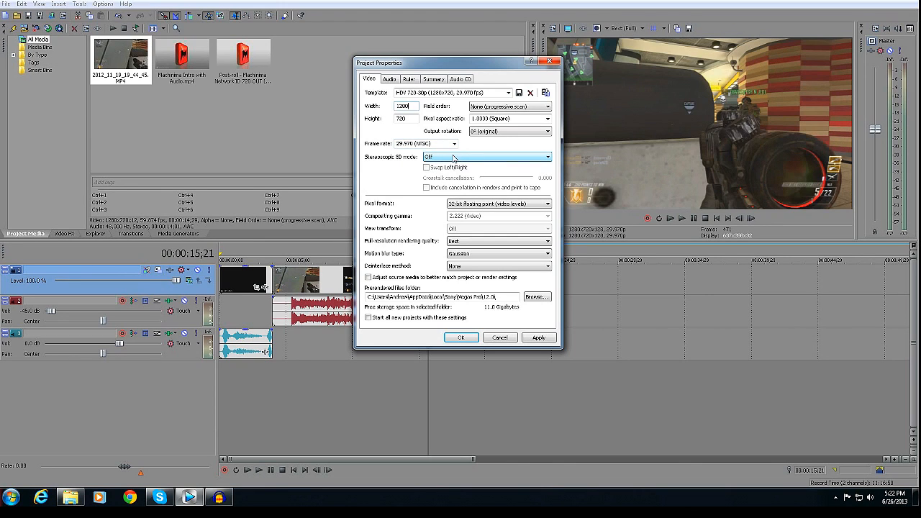
# Review the pixel format and full-resolution rendering quality settings in the project's video properties
pyautogui.click(486, 206)
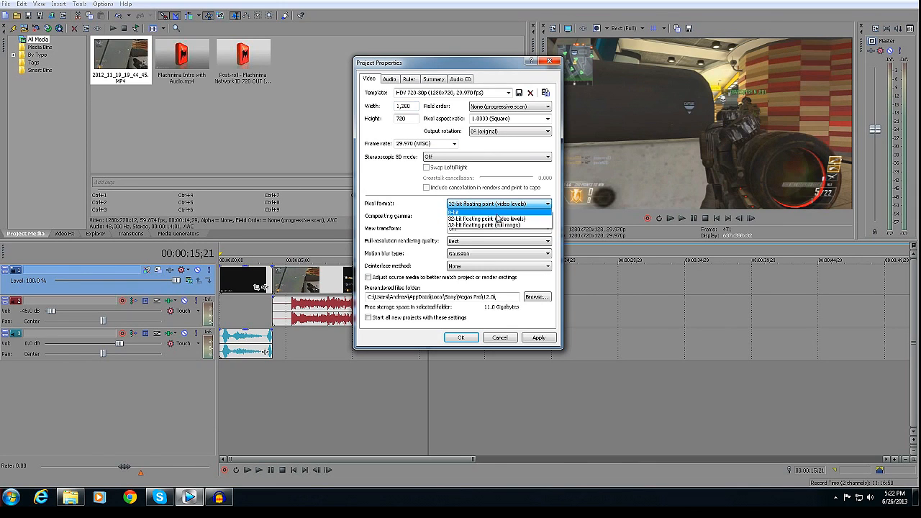
pyautogui.click(506, 207)
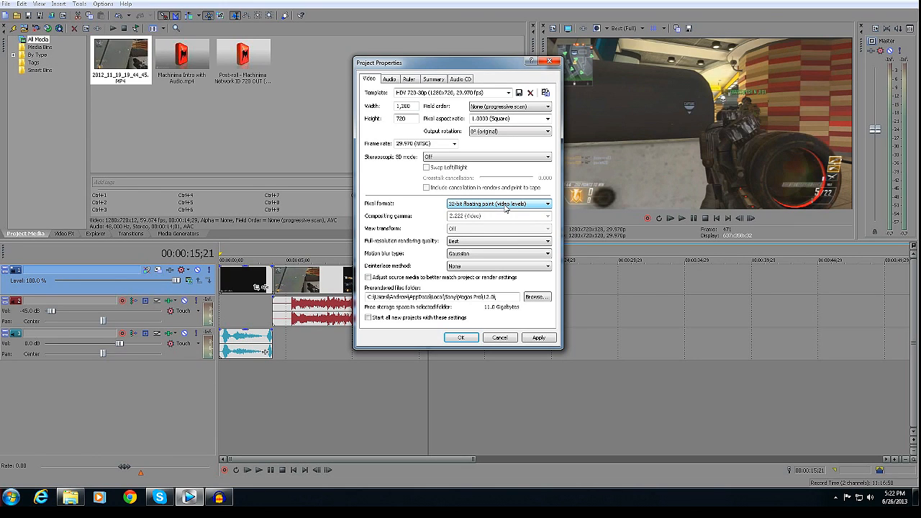
pyautogui.click(454, 243)
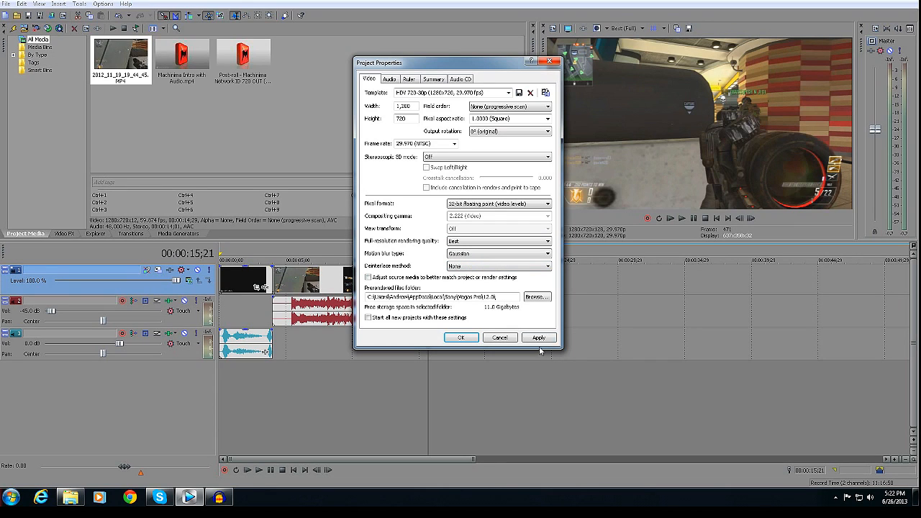
# Check the sample rate and bit depth options in the project's audio settings, and confirm the project properties
pyautogui.click(393, 80)
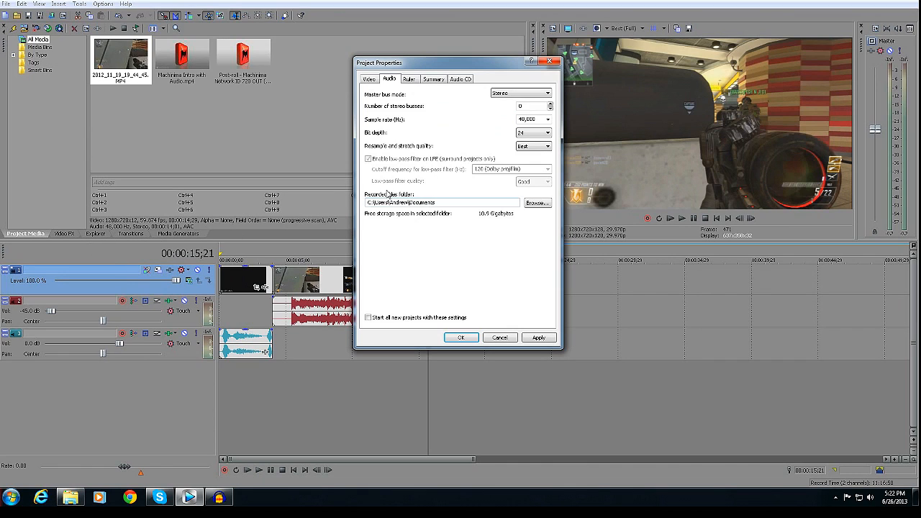
pyautogui.click(547, 120)
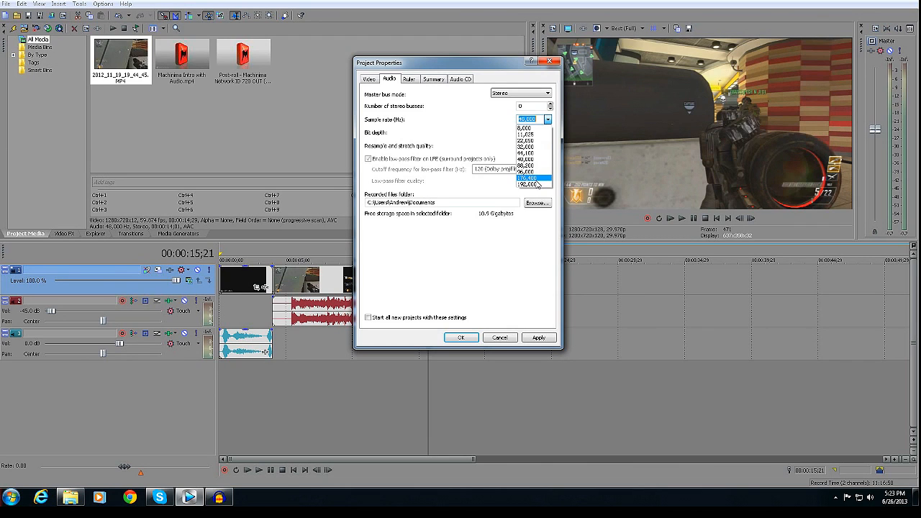
pyautogui.click(549, 121)
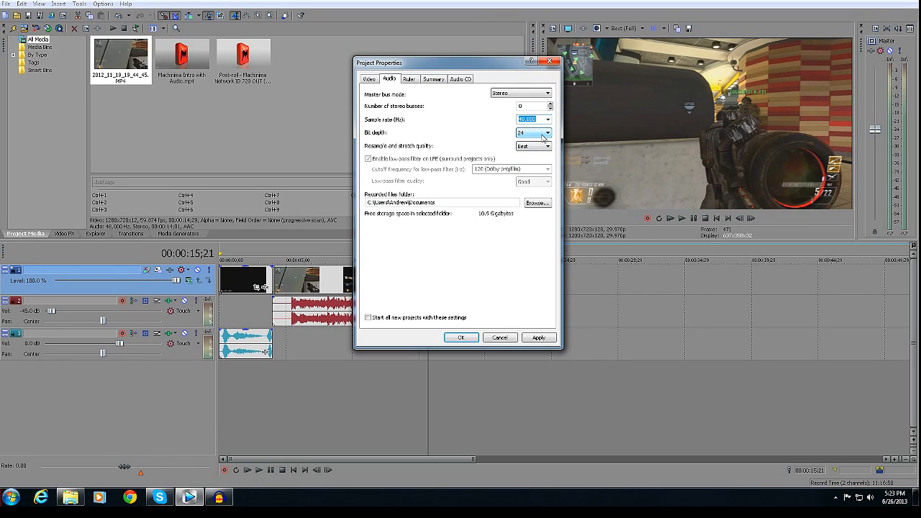
pyautogui.click(543, 136)
pyautogui.click(544, 137)
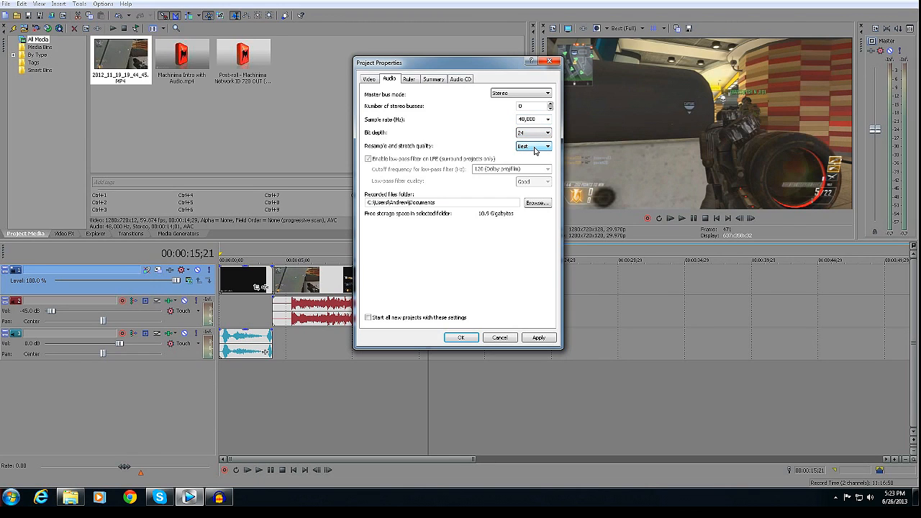
pyautogui.click(464, 338)
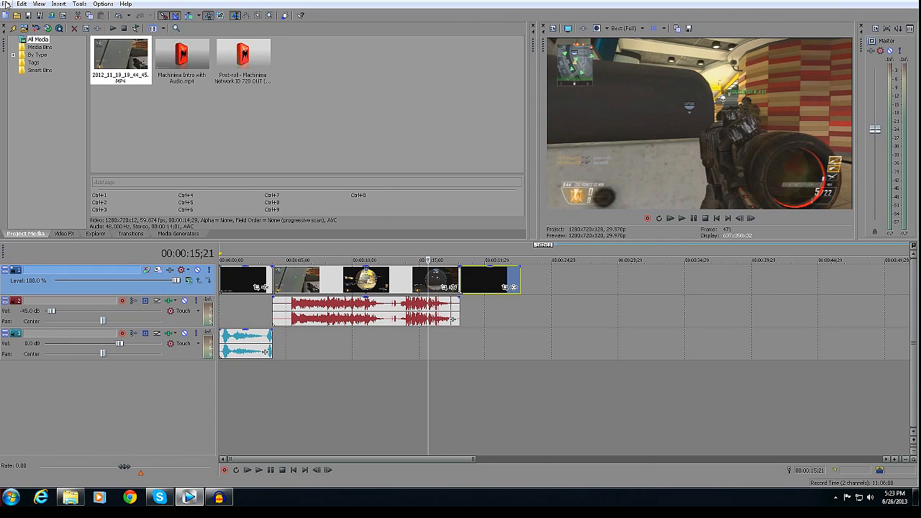
# Browse the video effects and view the presets of Color Corrector and Sharpen
pyautogui.click(73, 234)
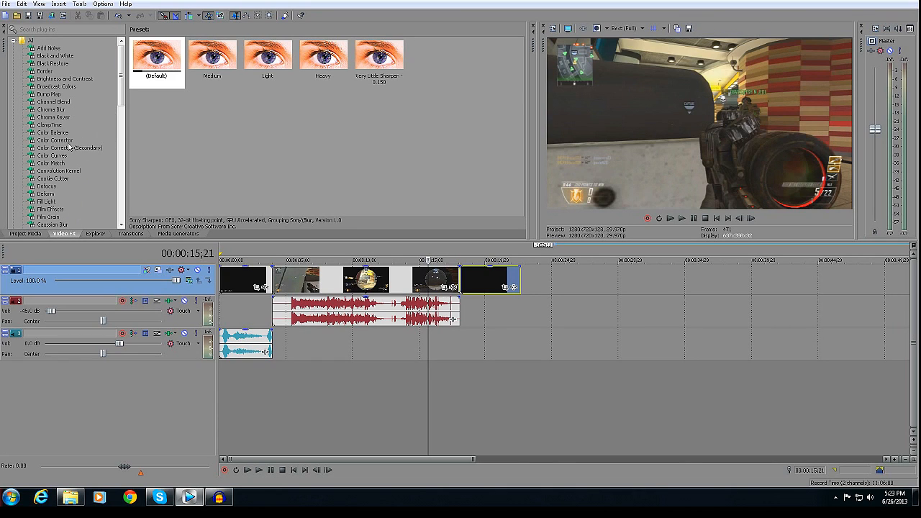
pyautogui.moveTo(121, 99)
pyautogui.mouseDown()
pyautogui.moveTo(130, 162)
pyautogui.moveTo(122, 86)
pyautogui.mouseUp()
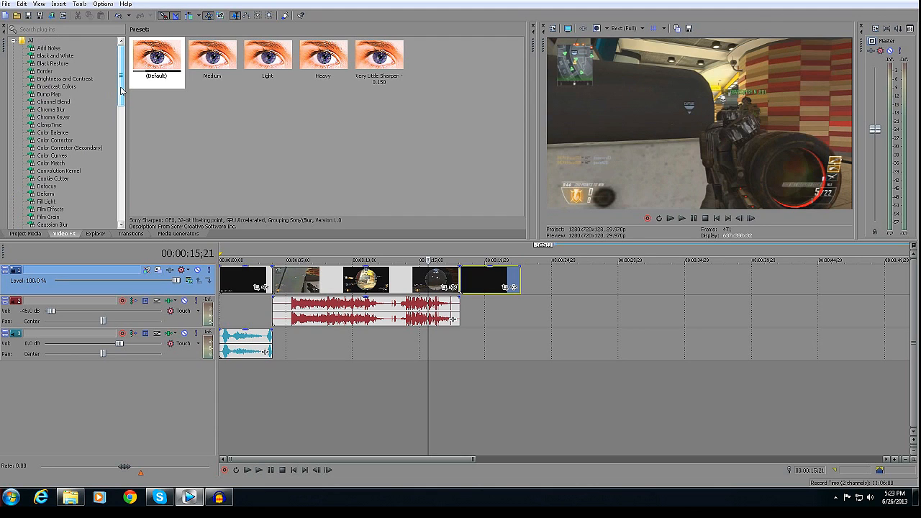
pyautogui.click(64, 140)
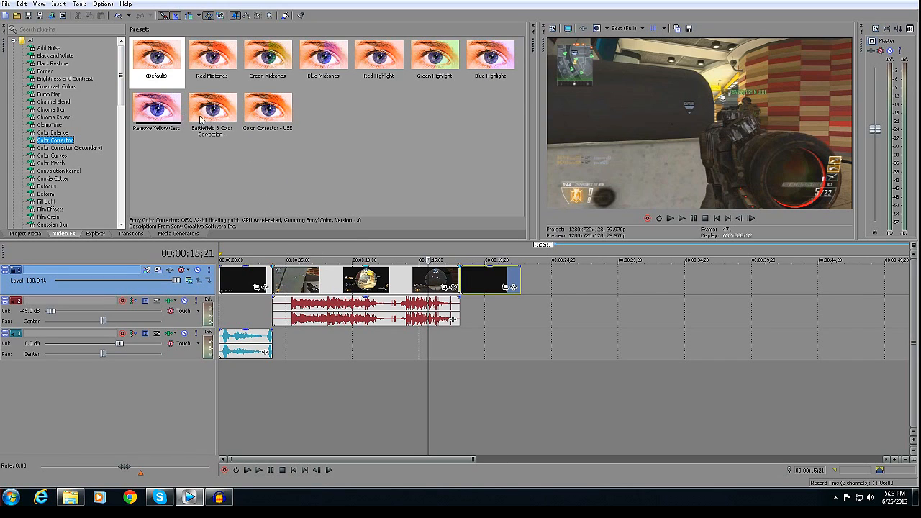
pyautogui.moveTo(122, 90); pyautogui.dragTo(138, 216)
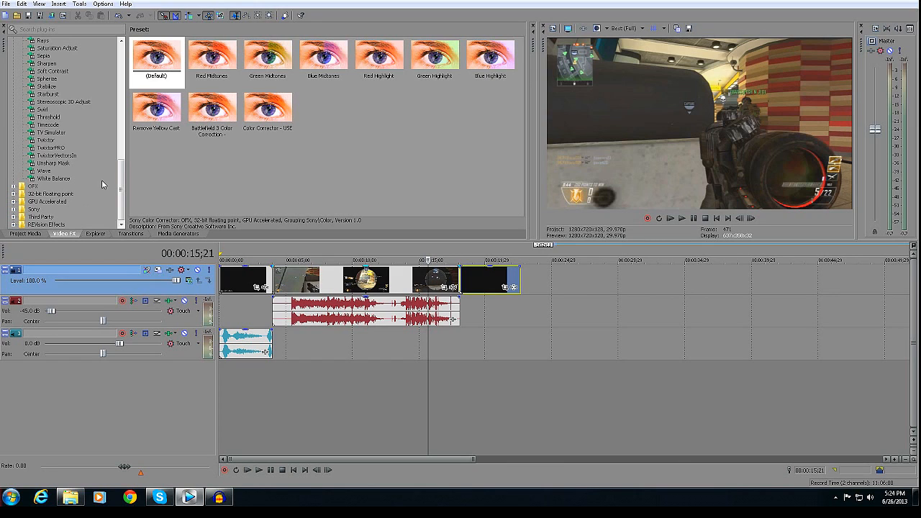
pyautogui.click(47, 63)
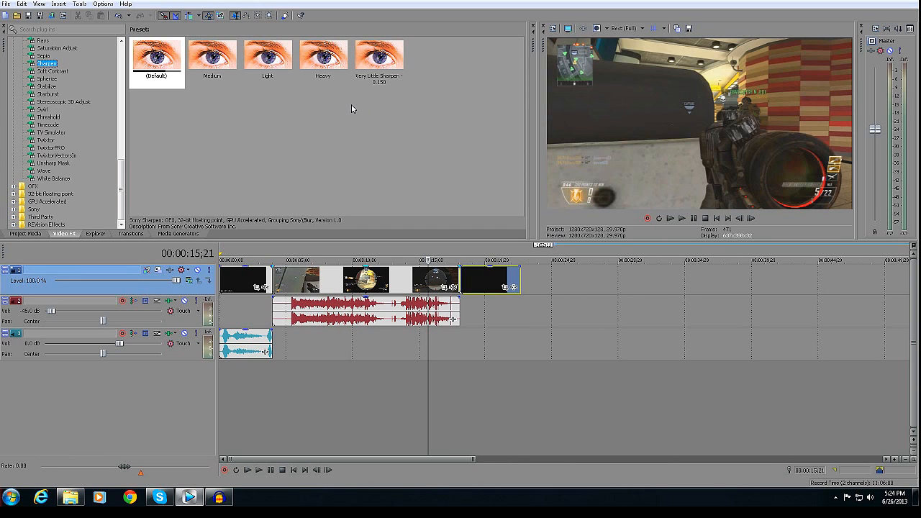
pyautogui.moveTo(121, 179); pyautogui.dragTo(130, 49)
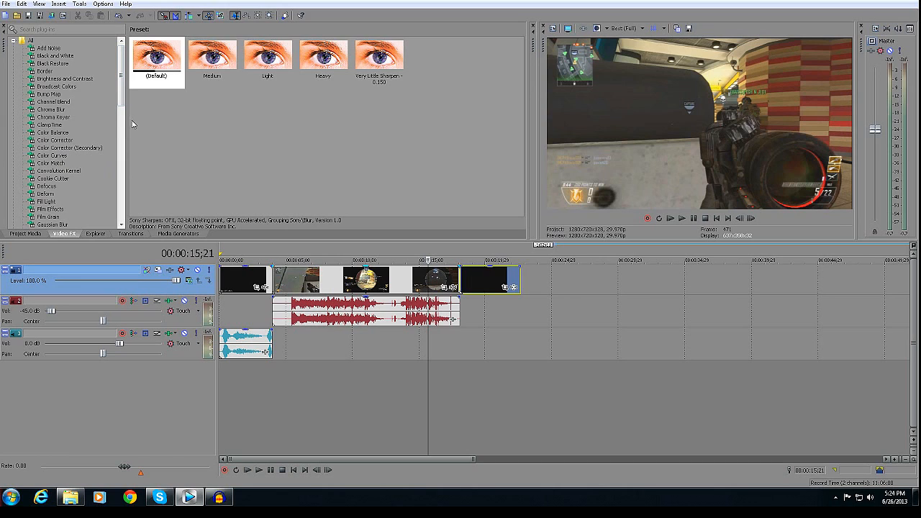
# Open the render settings, browse the available output formats, and expand the Windows Media Video V11 templates
pyautogui.click(6, 4)
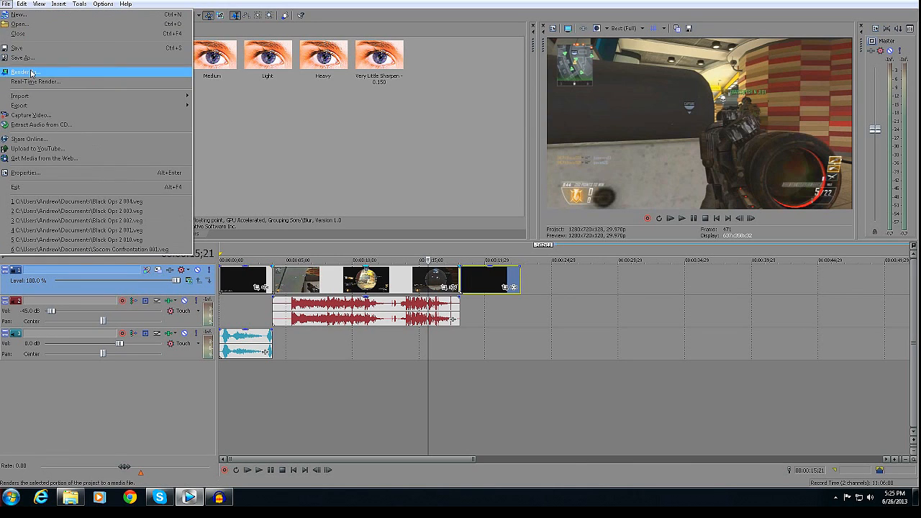
pyautogui.click(28, 58)
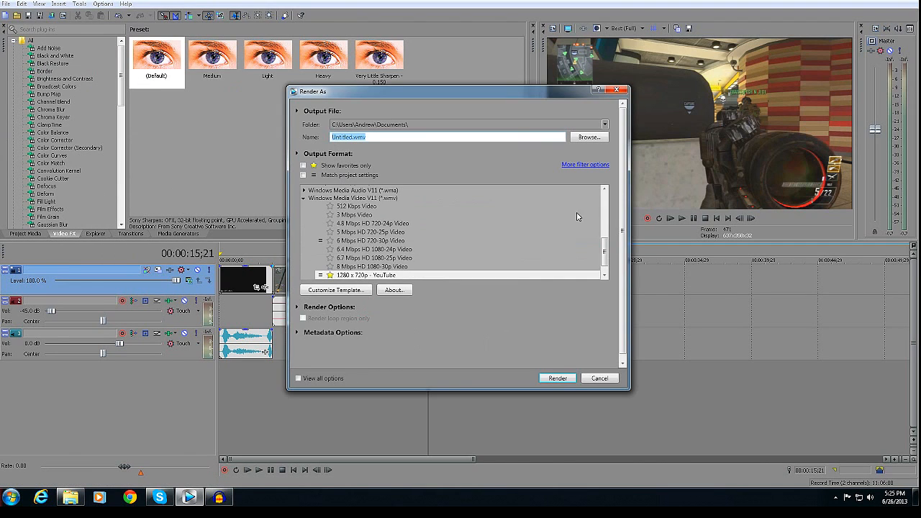
pyautogui.click(303, 197)
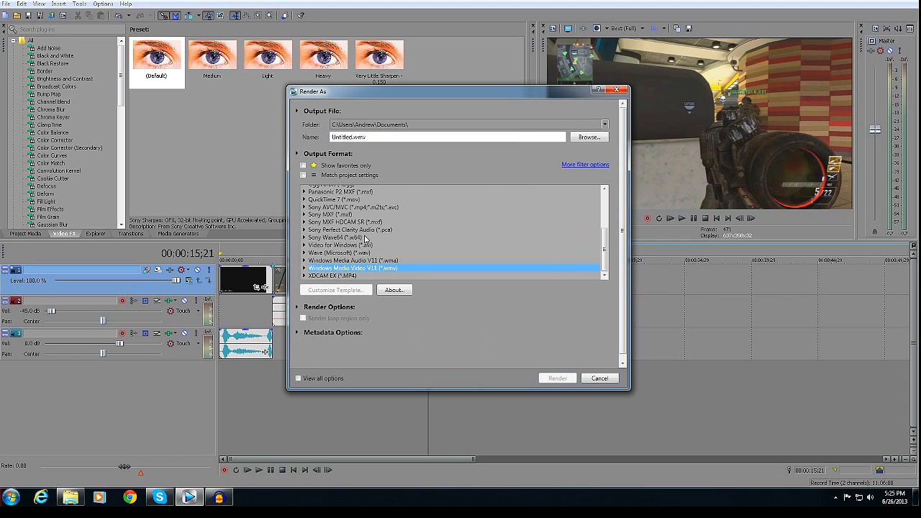
pyautogui.scroll(-5, 364, 233)
pyautogui.scroll(5, 365, 233)
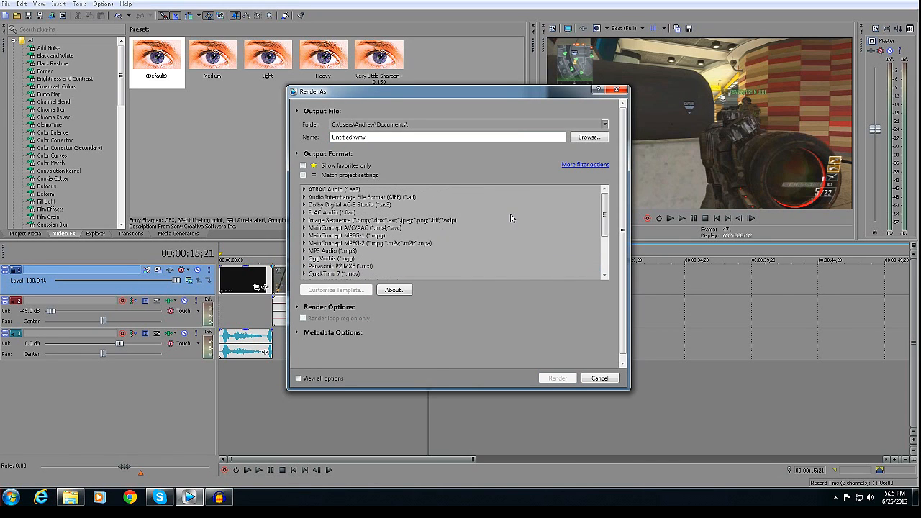
pyautogui.moveTo(604, 213); pyautogui.dragTo(605, 256)
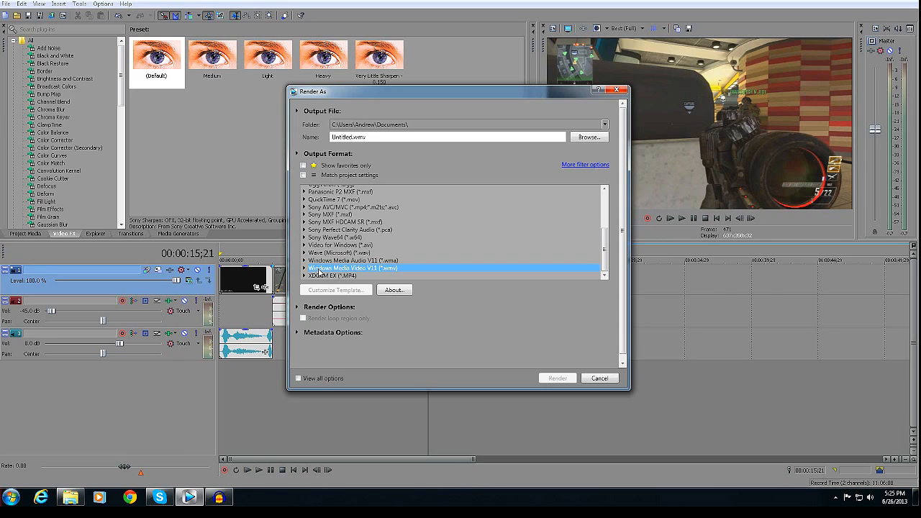
pyautogui.scroll(2, 323, 268)
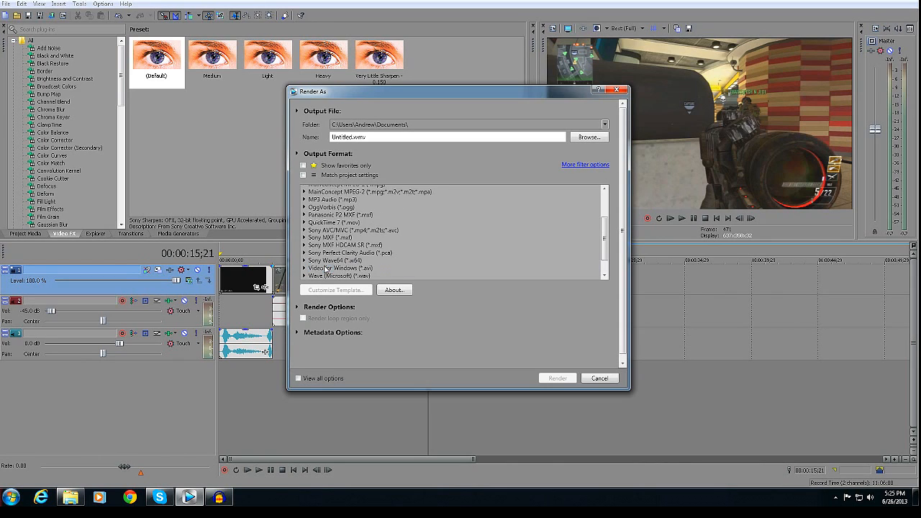
pyautogui.scroll(-2, 341, 262)
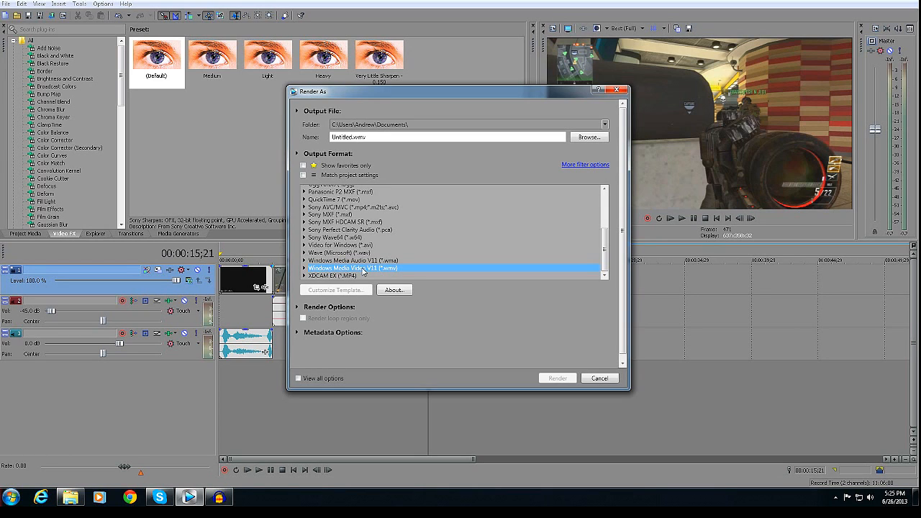
pyautogui.click(303, 268)
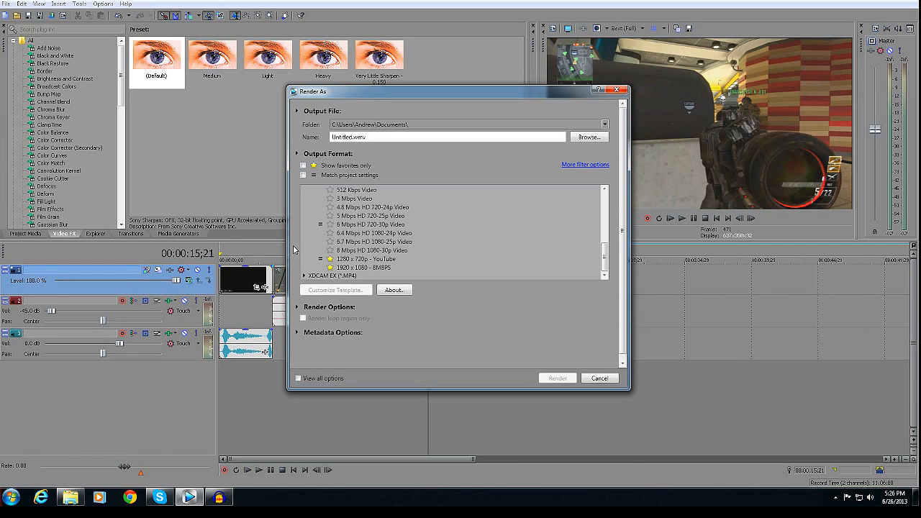
# Customize the 6 Mbps HD 720-30p Video template with audio mode Quality VBR and attributes VBR Quality 98, 48 kHz, stereo VBR
pyautogui.click(357, 224)
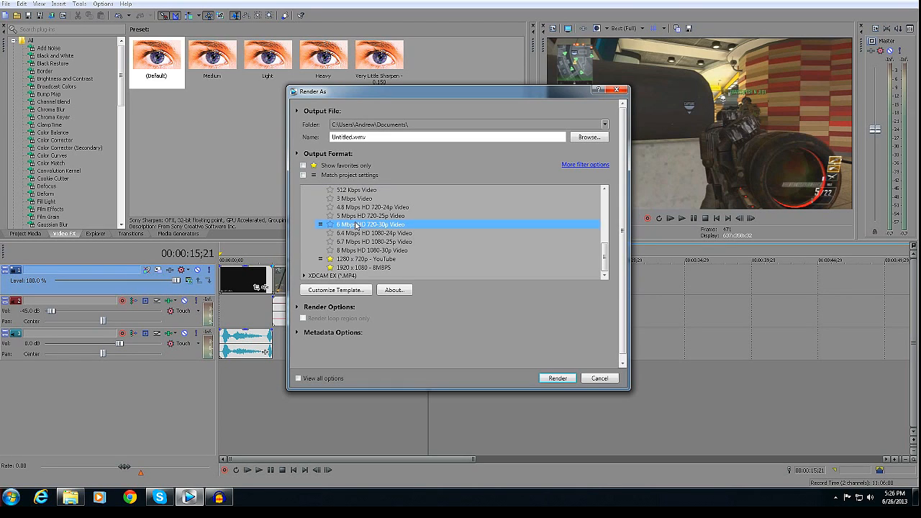
pyautogui.click(342, 289)
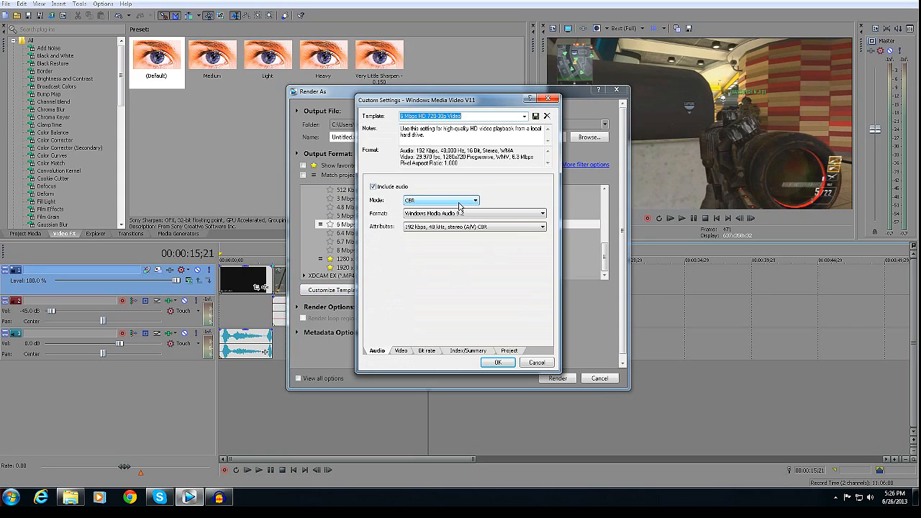
pyautogui.click(421, 201)
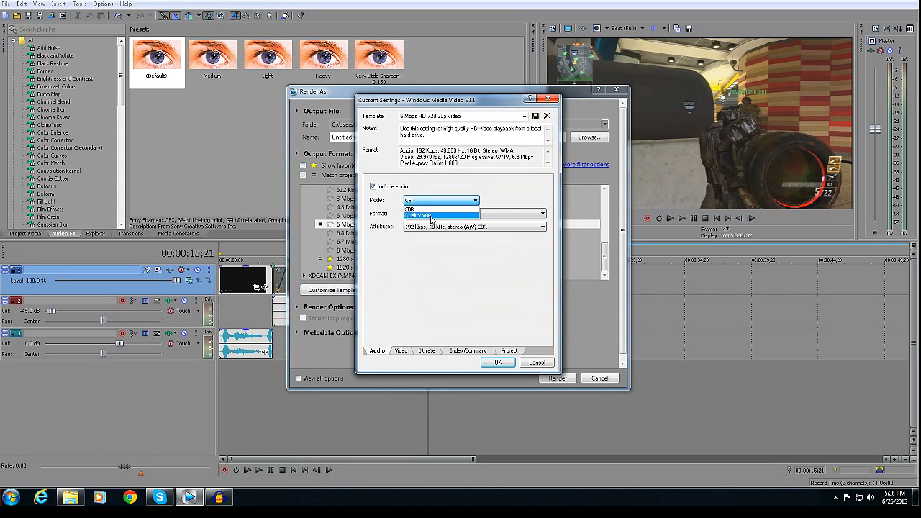
pyautogui.click(432, 216)
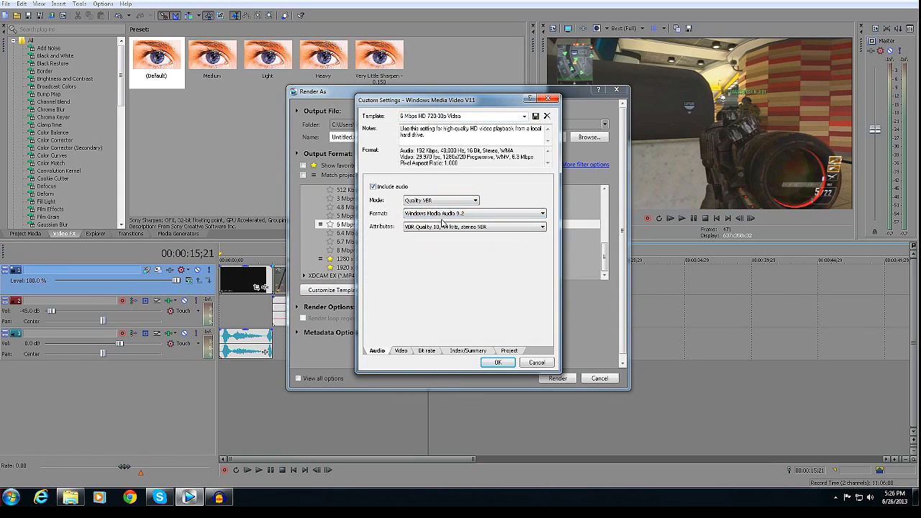
pyautogui.click(443, 226)
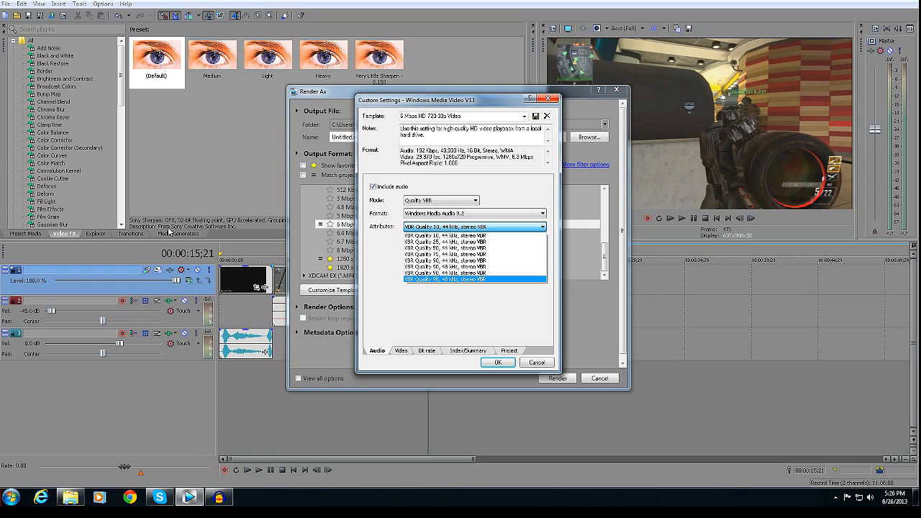
pyautogui.click(451, 275)
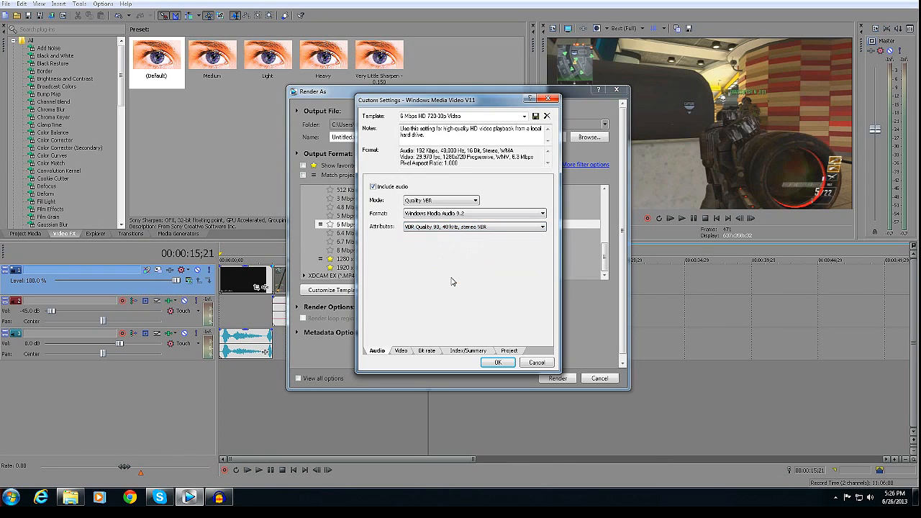
pyautogui.click(453, 227)
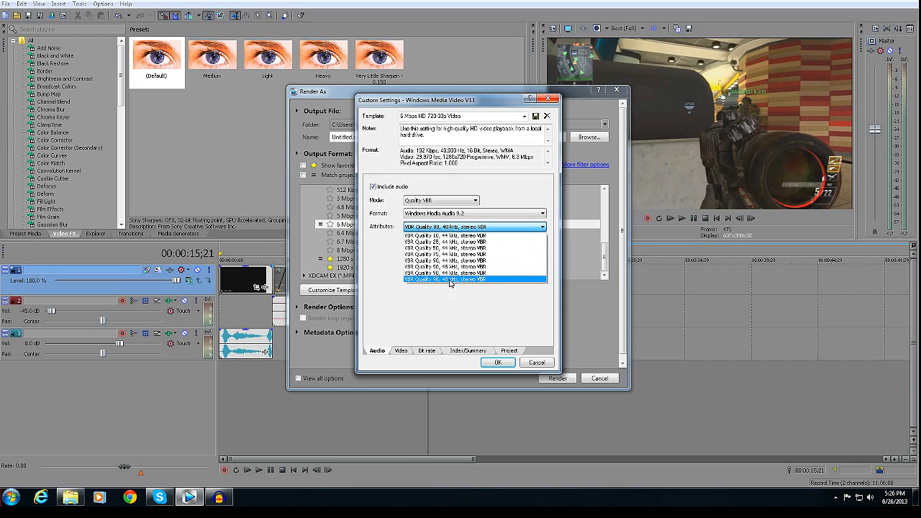
pyautogui.click(457, 228)
# Set the template's video mode to Quality VBR, try a custom image size, and choose High definition (1280x720)
pyautogui.click(405, 351)
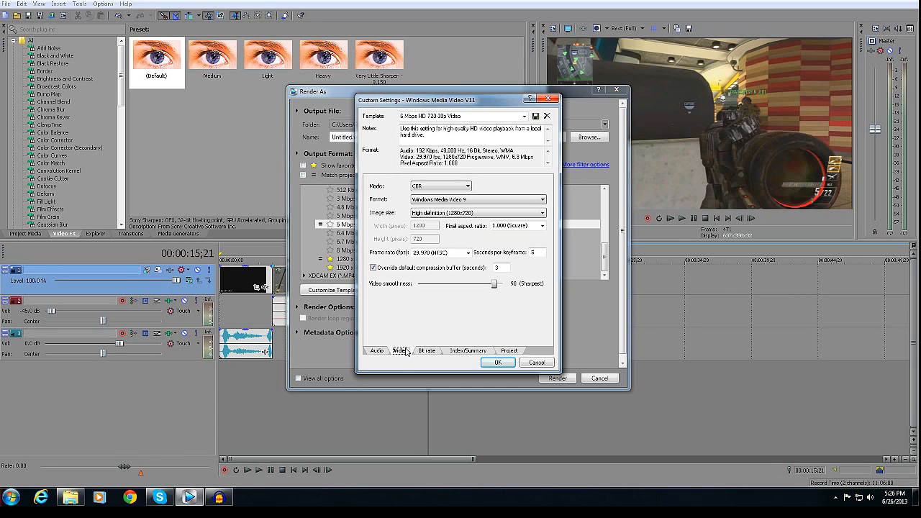
pyautogui.click(431, 186)
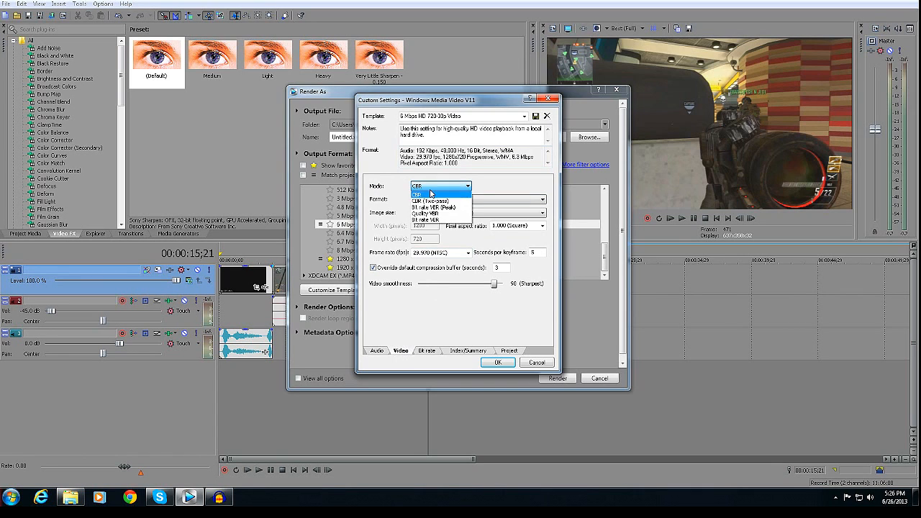
pyautogui.click(424, 214)
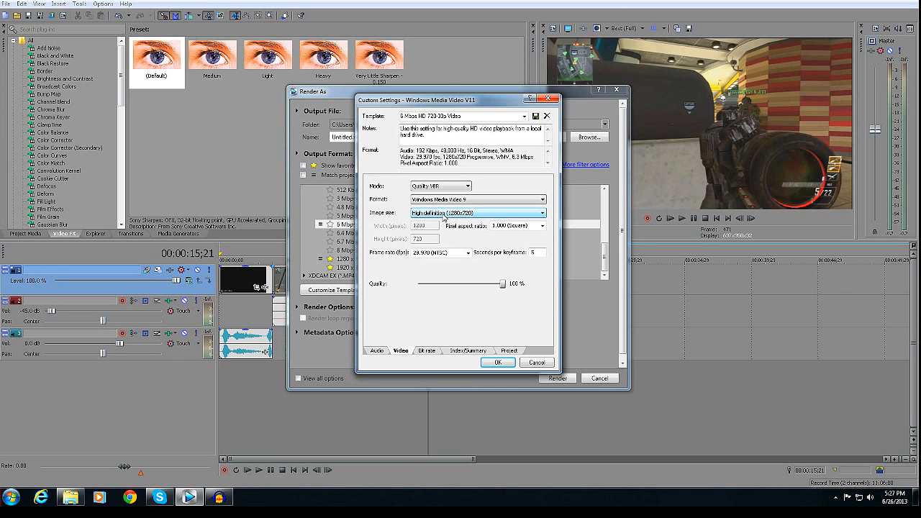
pyautogui.click(444, 216)
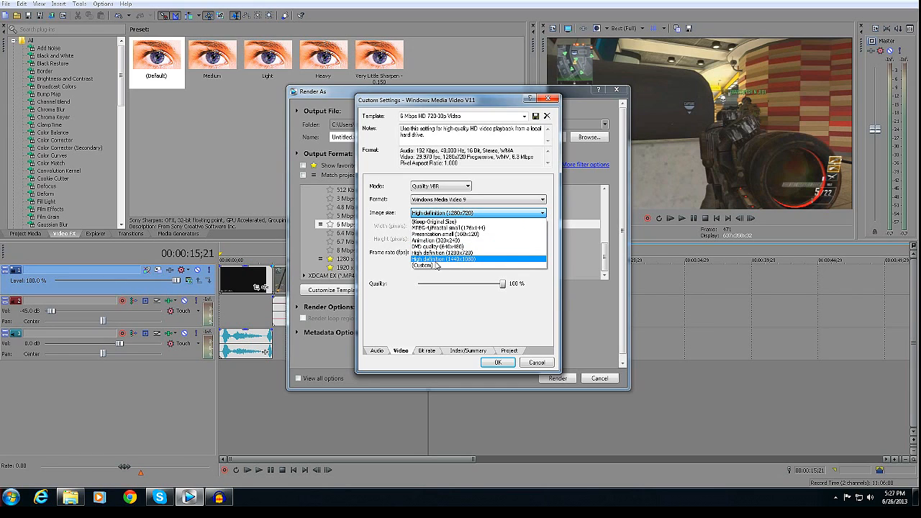
pyautogui.click(441, 266)
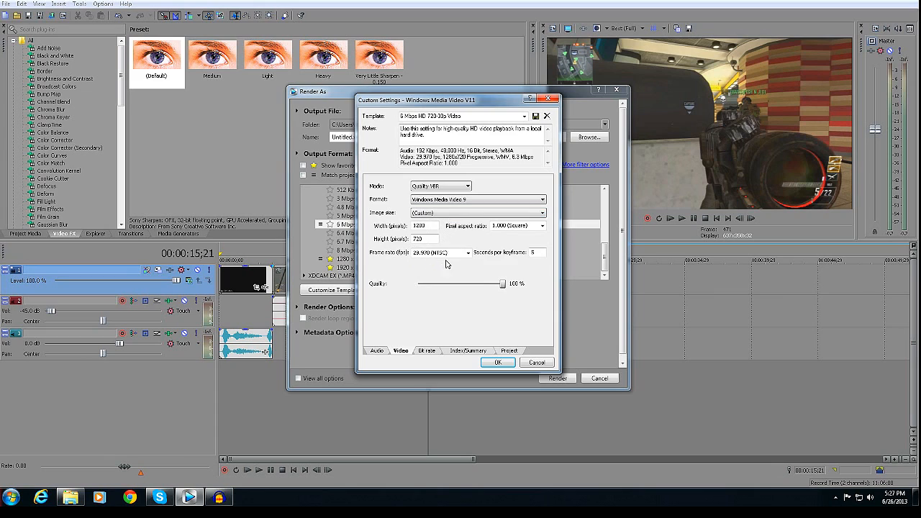
pyautogui.doubleClick(420, 225)
pyautogui.press('Tab')
pyautogui.click(442, 213)
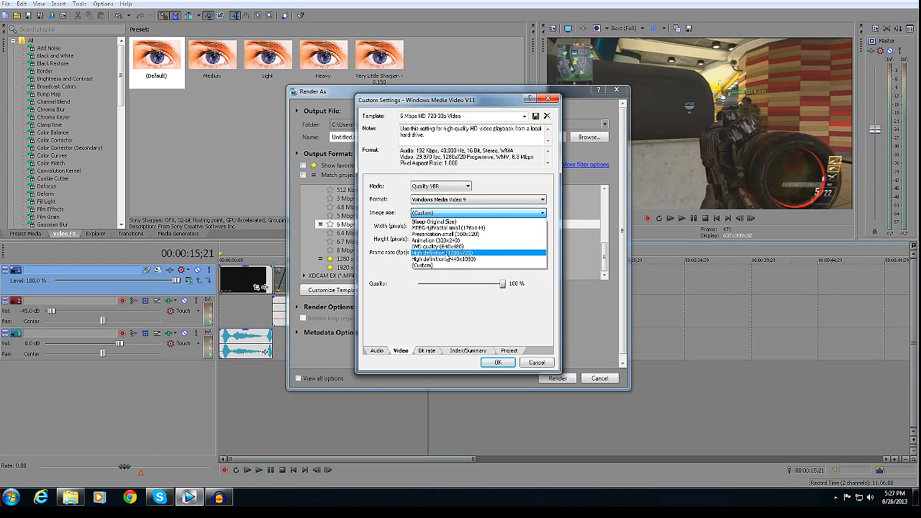
pyautogui.click(453, 254)
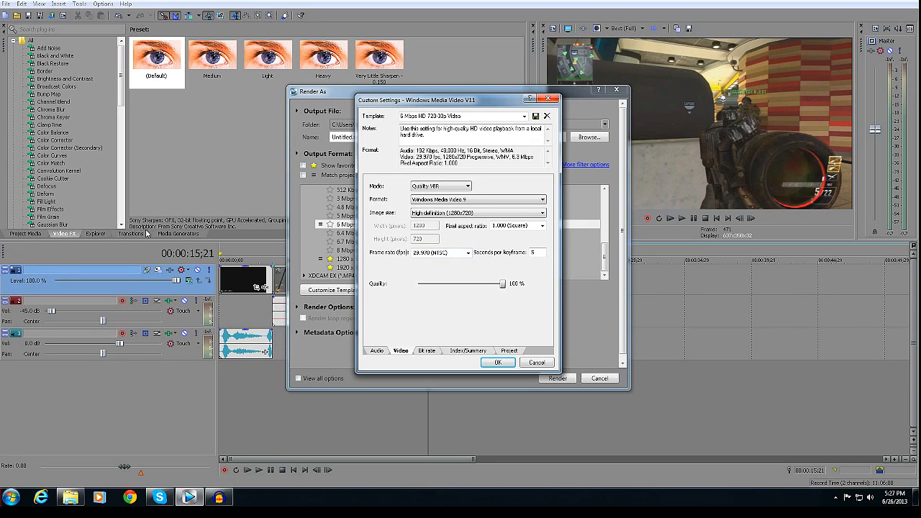
# Check the keyframe interval, keep video quality at 100%, view the target bit rates, and cancel the template's custom settings
pyautogui.click(536, 252)
pyautogui.click(502, 285)
pyautogui.moveTo(504, 286)
pyautogui.mouseDown()
pyautogui.moveTo(460, 288)
pyautogui.moveTo(522, 289)
pyautogui.mouseUp()
pyautogui.click(426, 351)
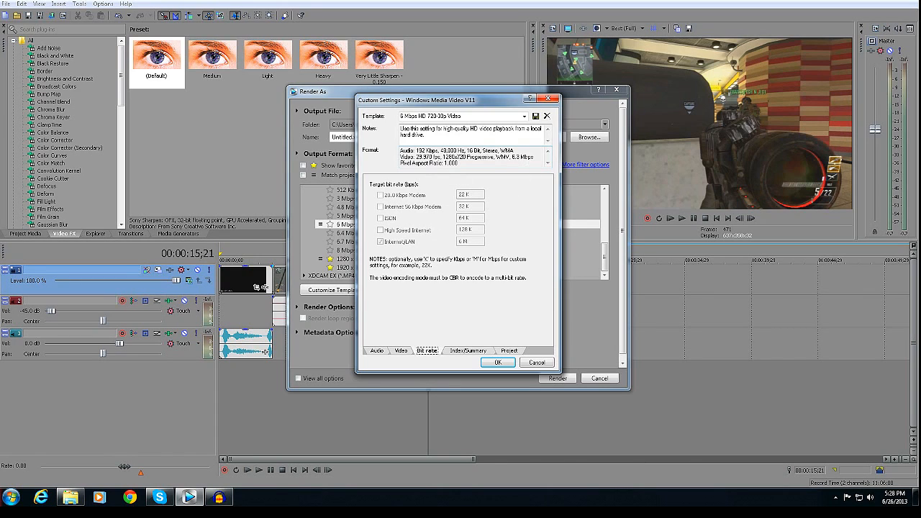
pyautogui.click(537, 363)
# Open the custom settings of the 8 Mbps HD 1080-30p Video template and review its video and bit rate settings
pyautogui.click(350, 251)
pyautogui.click(350, 290)
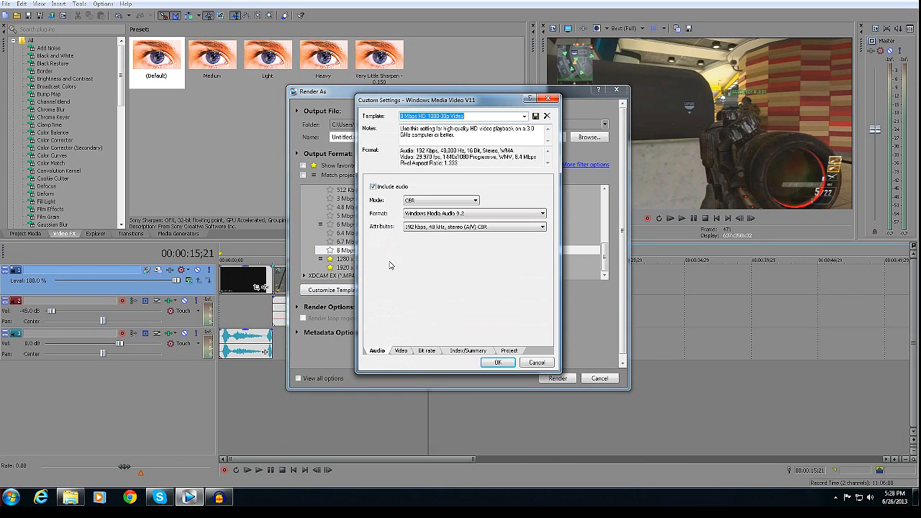
pyautogui.click(403, 350)
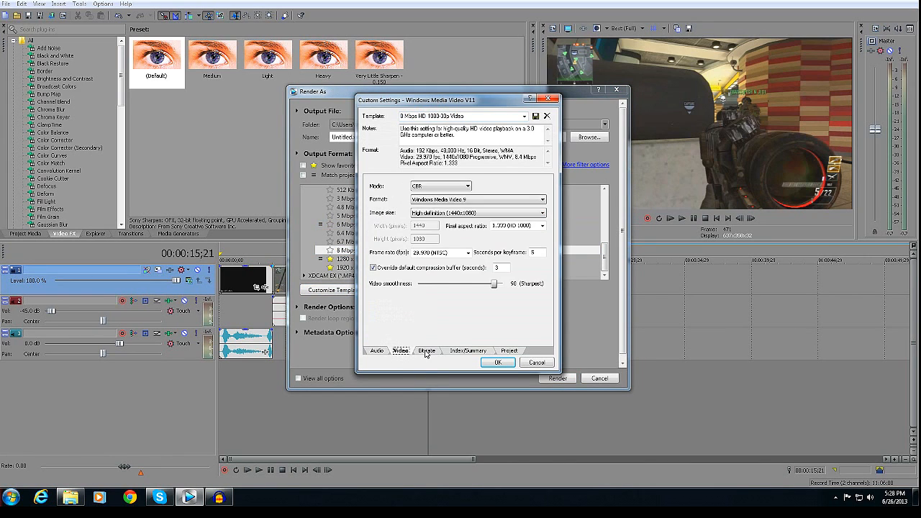
pyautogui.click(426, 350)
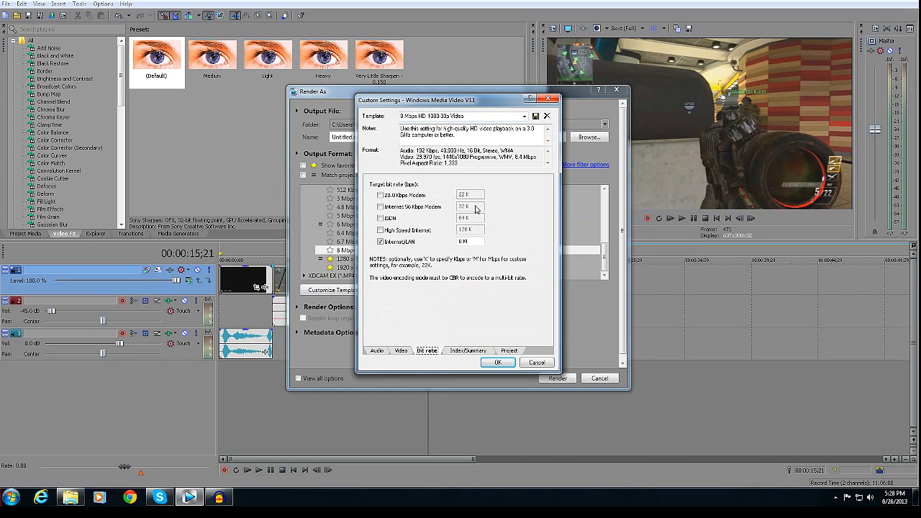
# Set the 8 Mbps template's video mode to Quality VBR and check its target bit rates
pyautogui.click(401, 352)
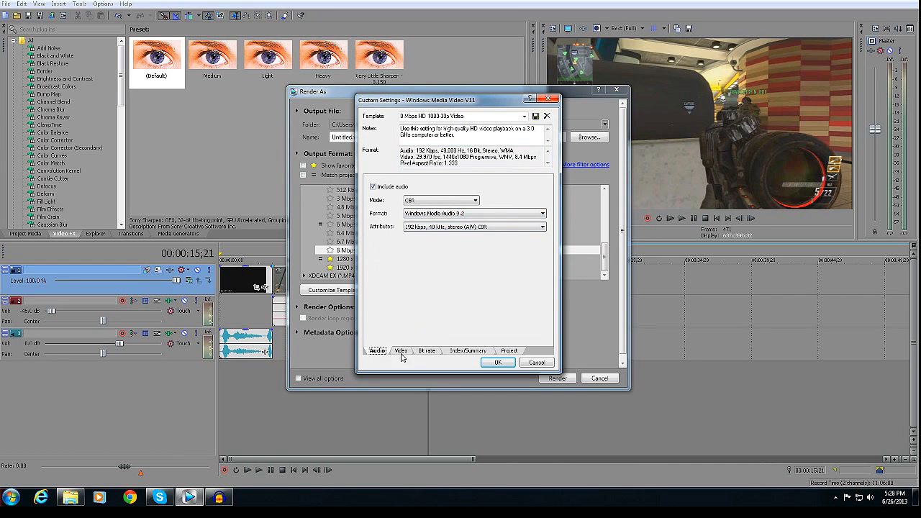
pyautogui.click(443, 188)
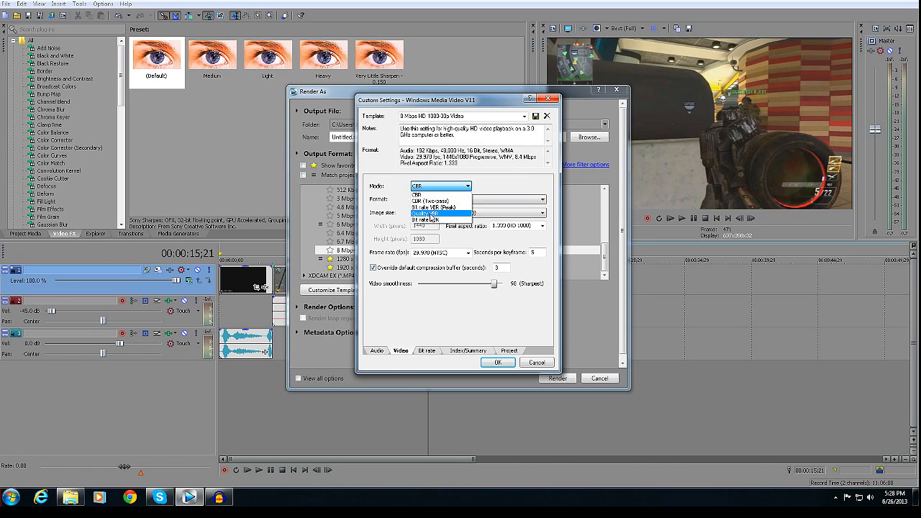
pyautogui.click(432, 213)
pyautogui.click(427, 351)
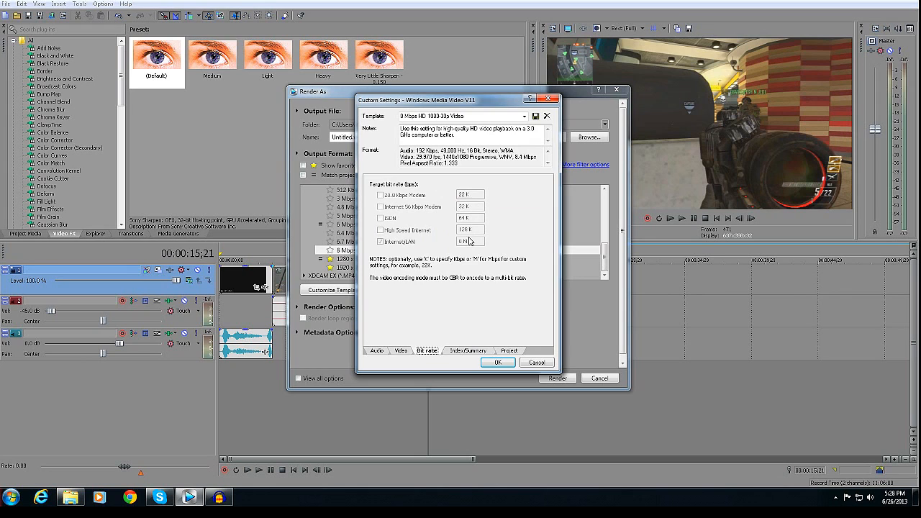
# Set the template's image size to High definition (1280x720) and its pixel aspect ratio to 1.000 (Square)
pyautogui.moveTo(431, 100); pyautogui.dragTo(582, 100)
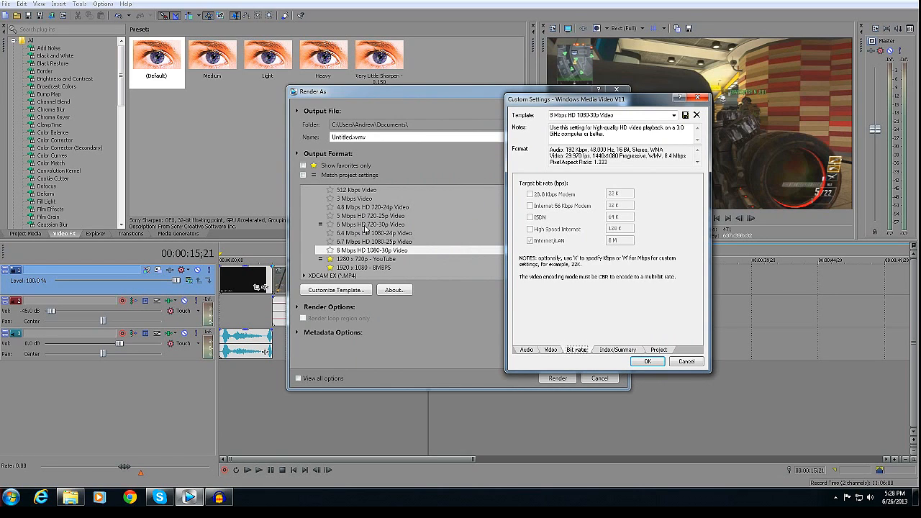
pyautogui.click(551, 350)
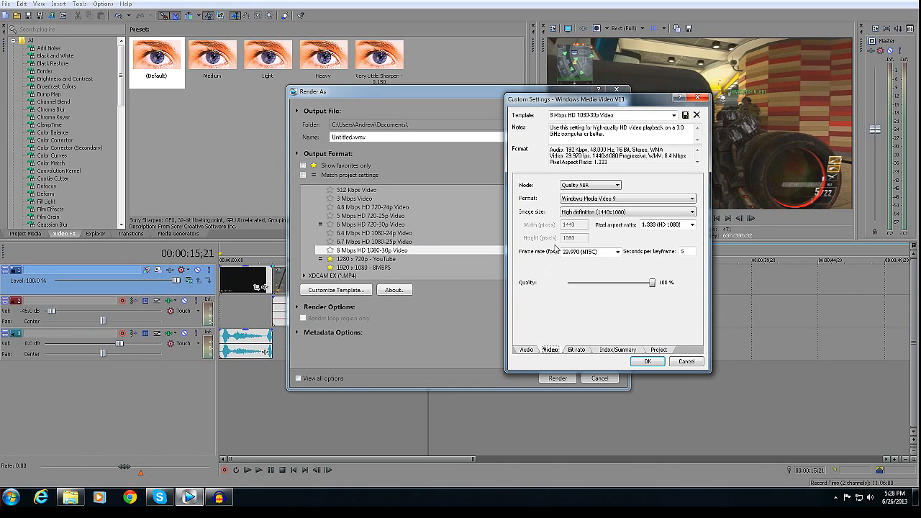
pyautogui.click(601, 217)
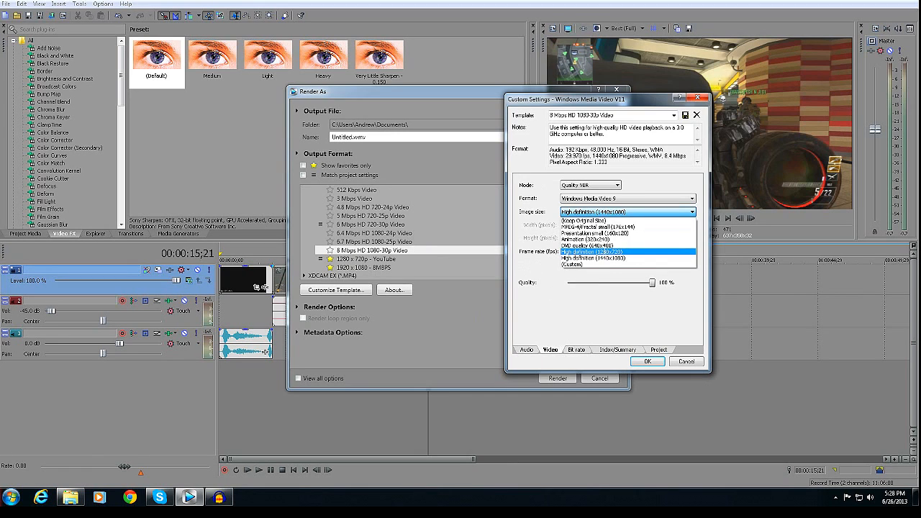
pyautogui.click(606, 254)
pyautogui.click(667, 226)
pyautogui.click(672, 234)
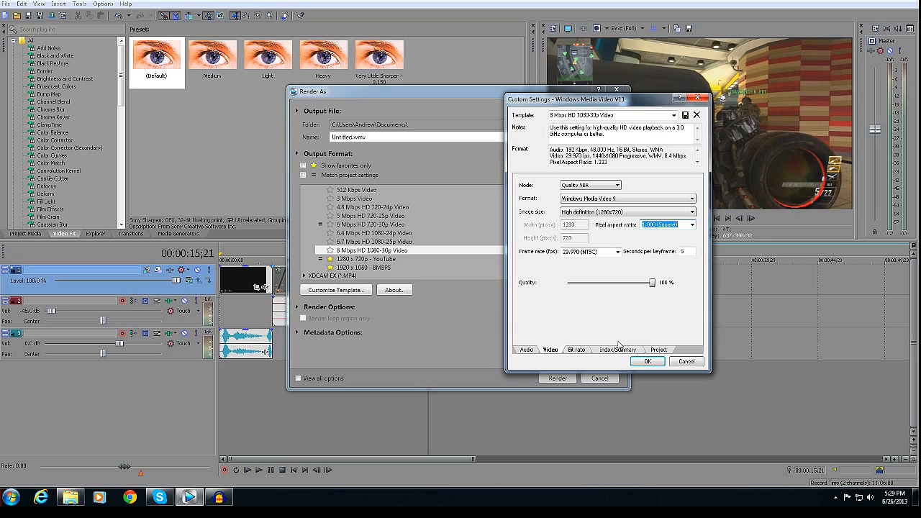
# View the 8 Mbps template's bit rate, index/summary and project settings
pyautogui.click(575, 350)
pyautogui.click(613, 350)
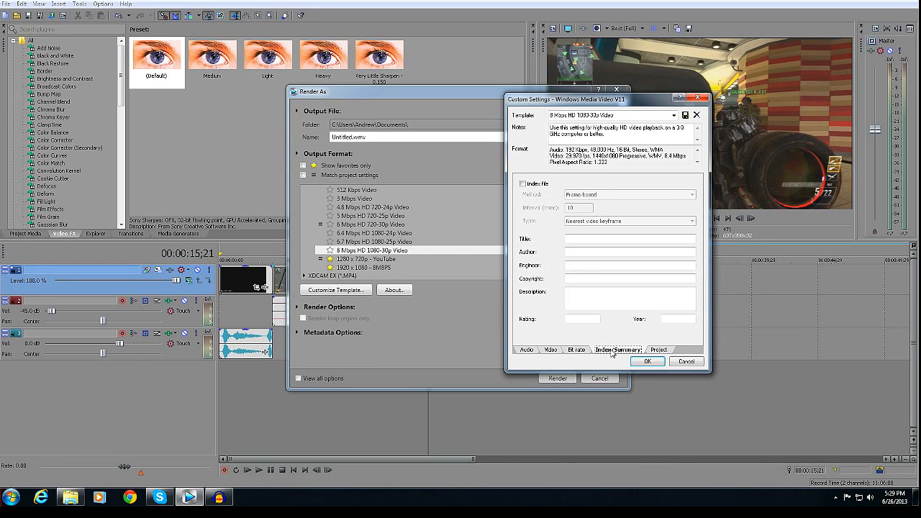
pyautogui.click(656, 350)
# Try Best as the template's video rendering quality and return it to Use Project Settings
pyautogui.click(626, 184)
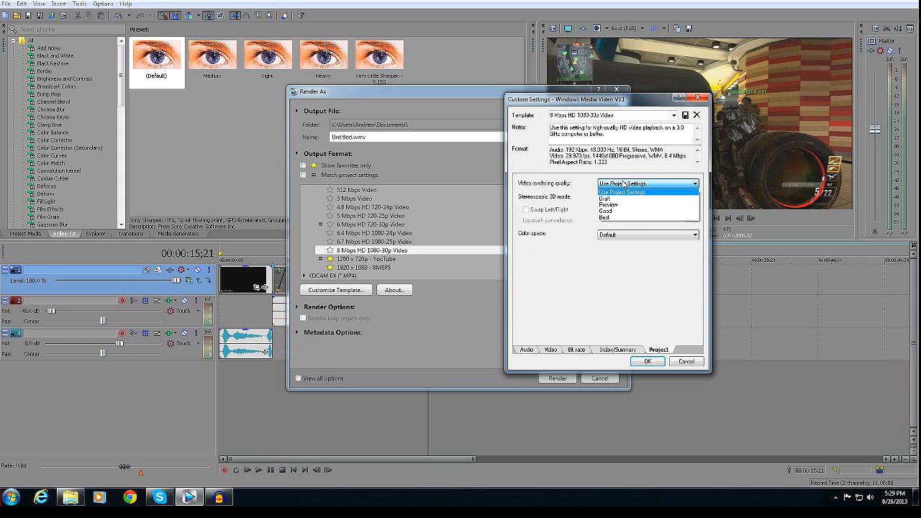
pyautogui.click(612, 218)
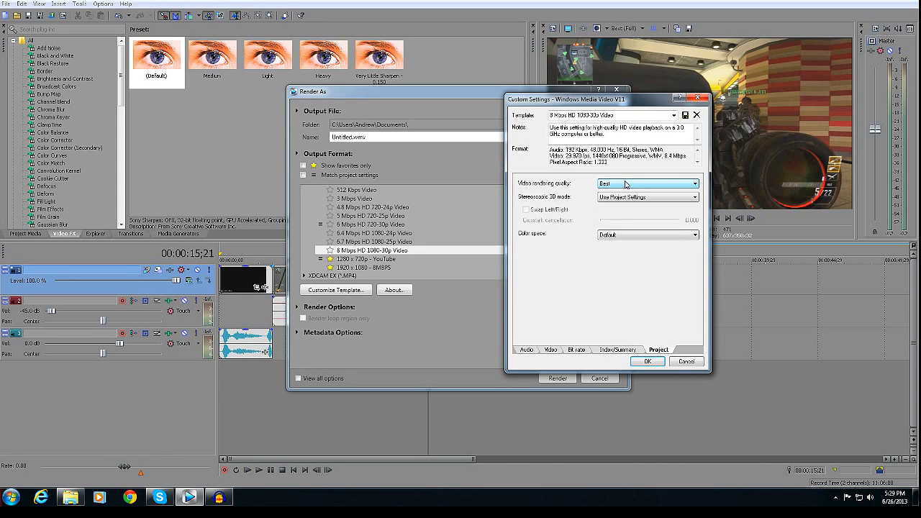
pyautogui.click(624, 184)
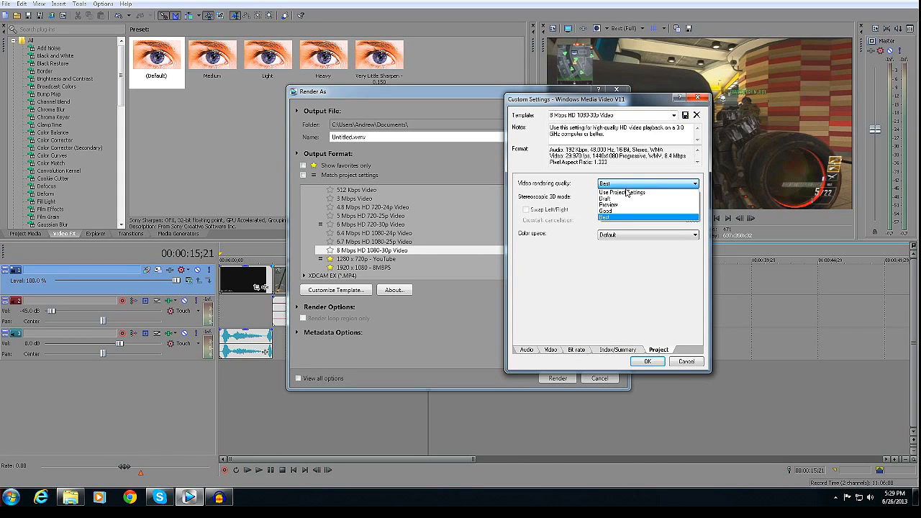
pyautogui.click(626, 192)
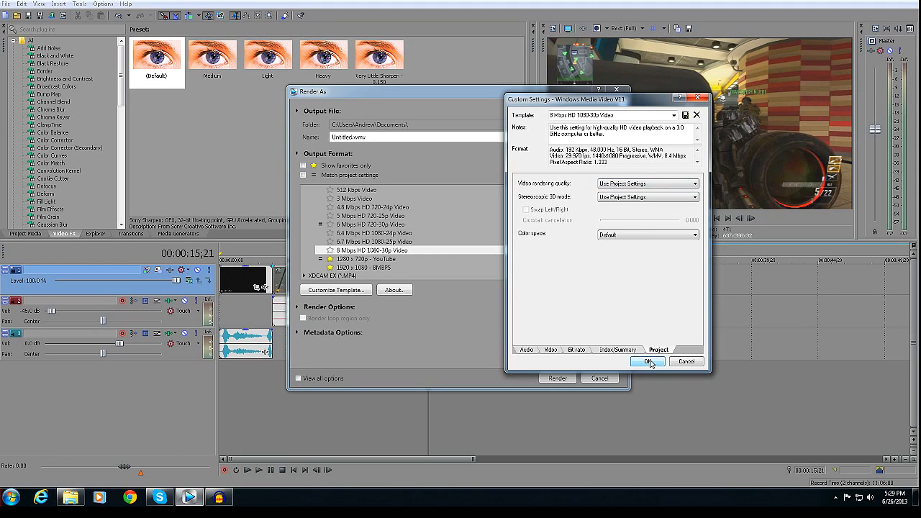
# Review the template's audio mode, format and attributes
pyautogui.click(526, 350)
pyautogui.click(585, 205)
pyautogui.click(583, 215)
pyautogui.click(587, 226)
pyautogui.click(596, 278)
# Recheck the template's video and project settings and accept the custom settings
pyautogui.click(551, 351)
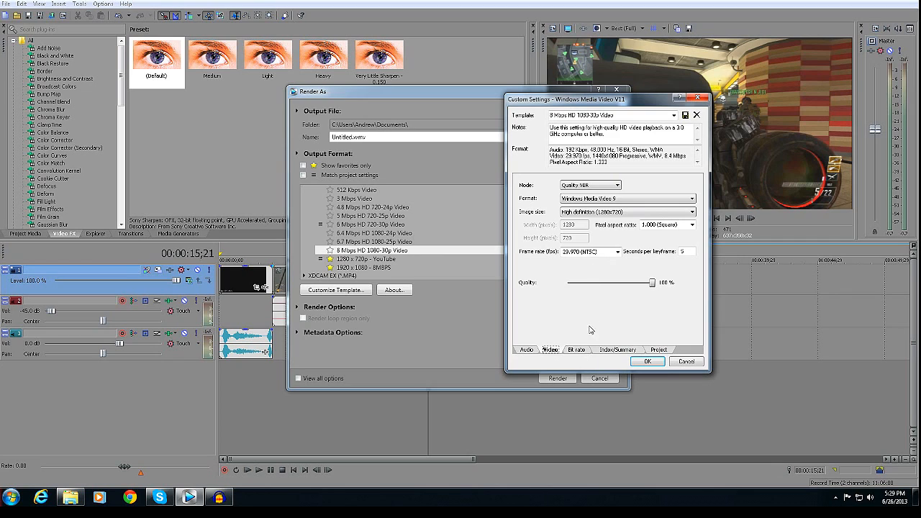
pyautogui.click(657, 351)
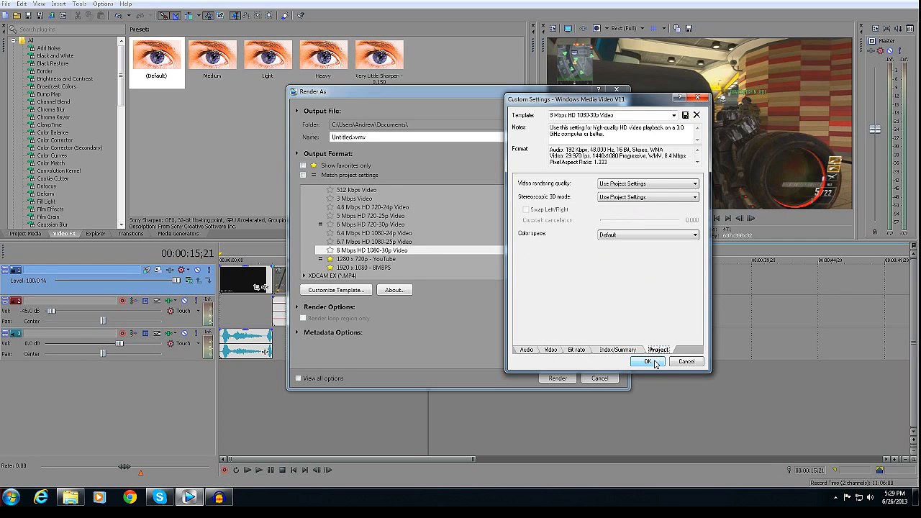
pyautogui.click(648, 362)
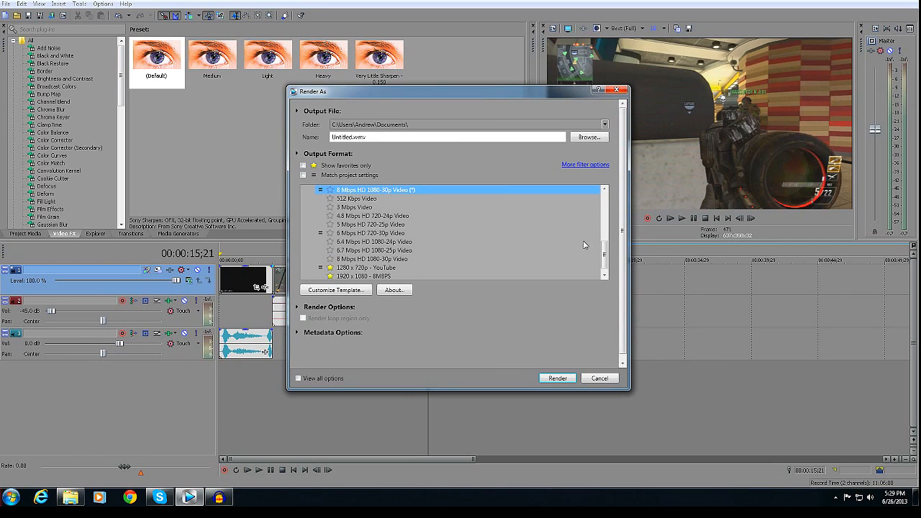
# Reopen the custom settings of the modified 8 Mbps HD 1080-30p Video template to check them and close them
pyautogui.scroll(4, 583, 246)
pyautogui.scroll(-3, 582, 243)
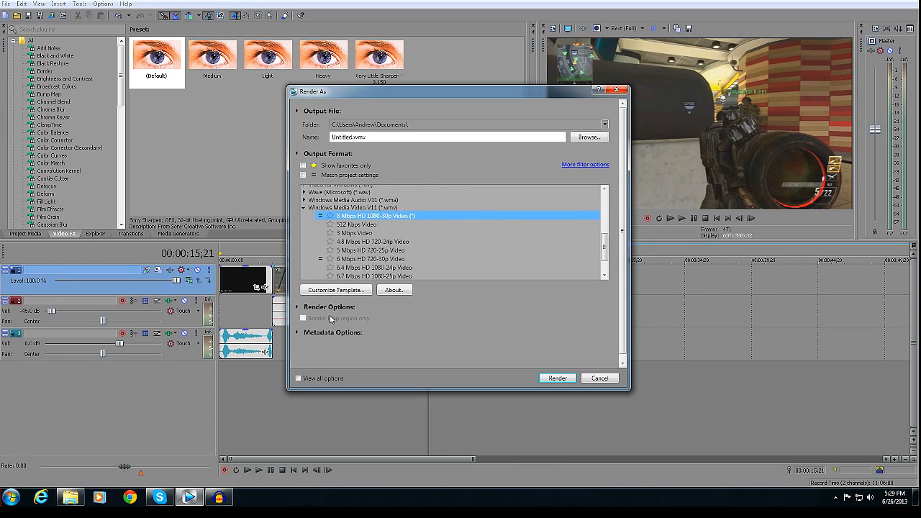
pyautogui.click(338, 291)
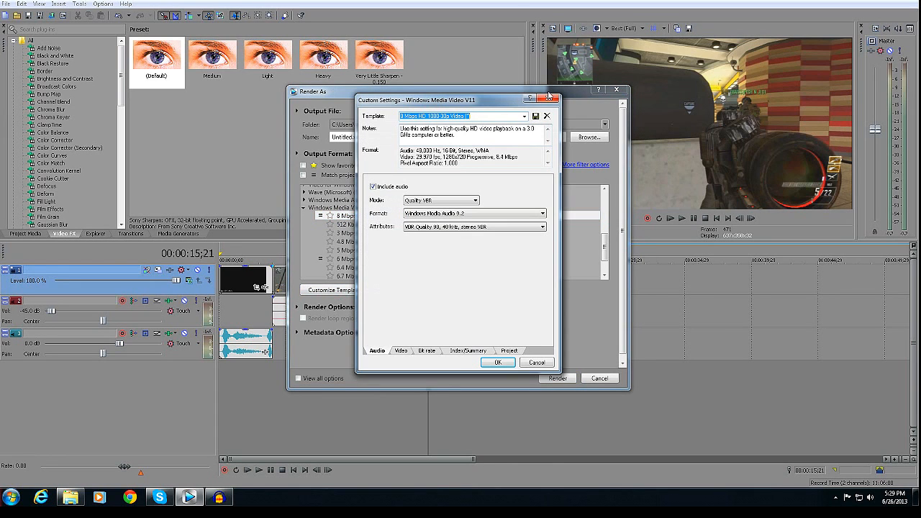
pyautogui.click(549, 98)
# Locate the modified 8 Mbps template, select the output file name and cancel the Render As dialog without rendering
pyautogui.scroll(-2, 595, 224)
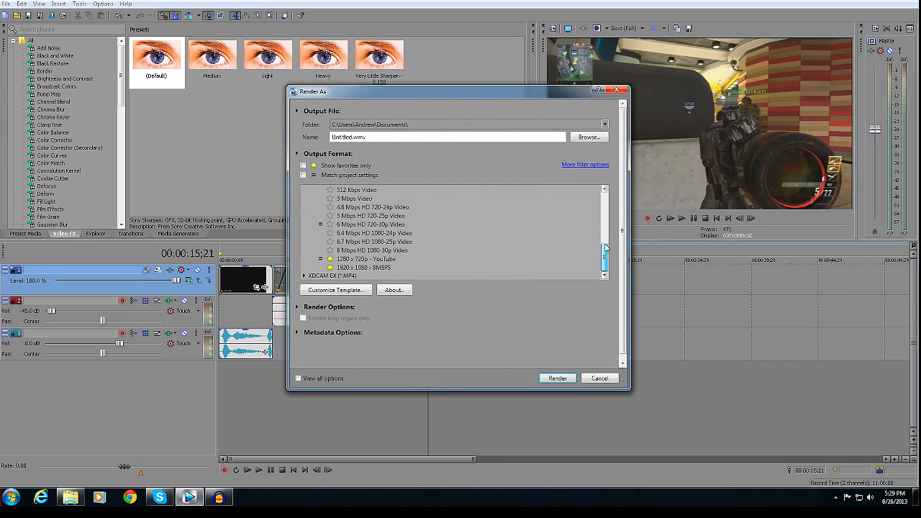
pyautogui.moveTo(605, 254); pyautogui.dragTo(607, 229)
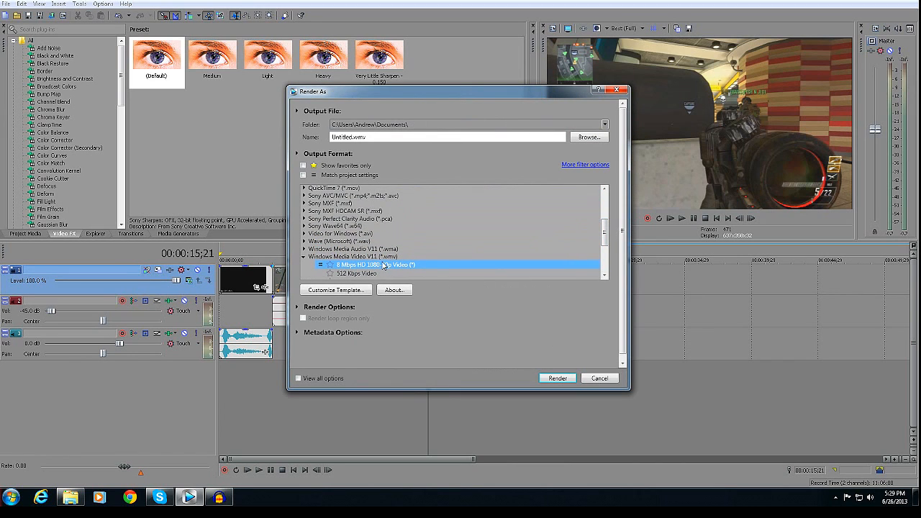
pyautogui.doubleClick(366, 136)
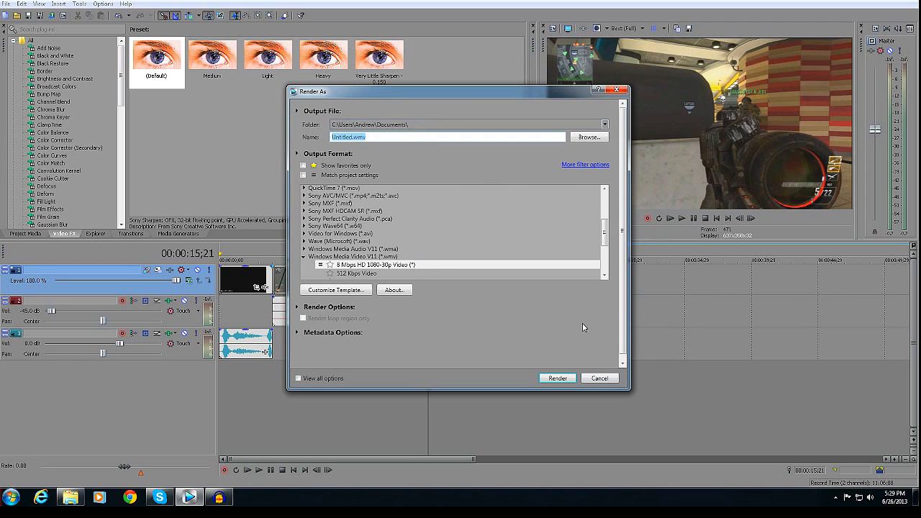
pyautogui.click(601, 379)
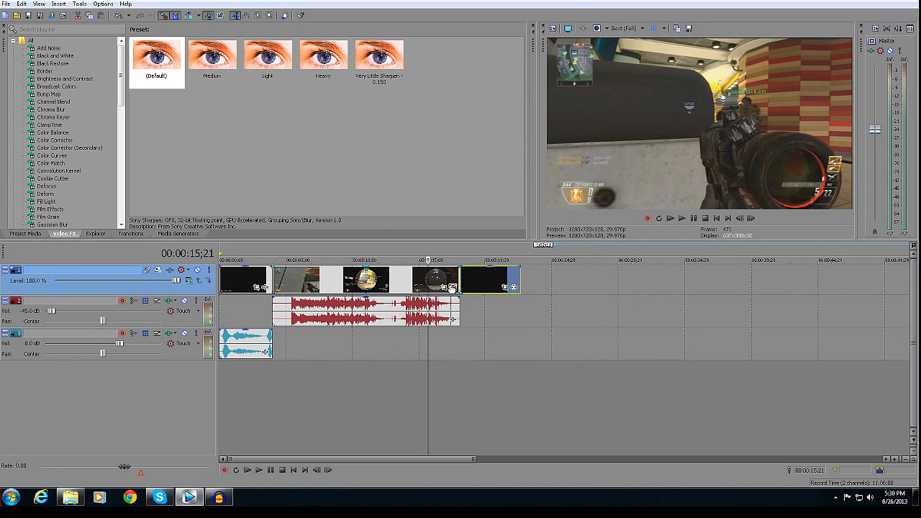